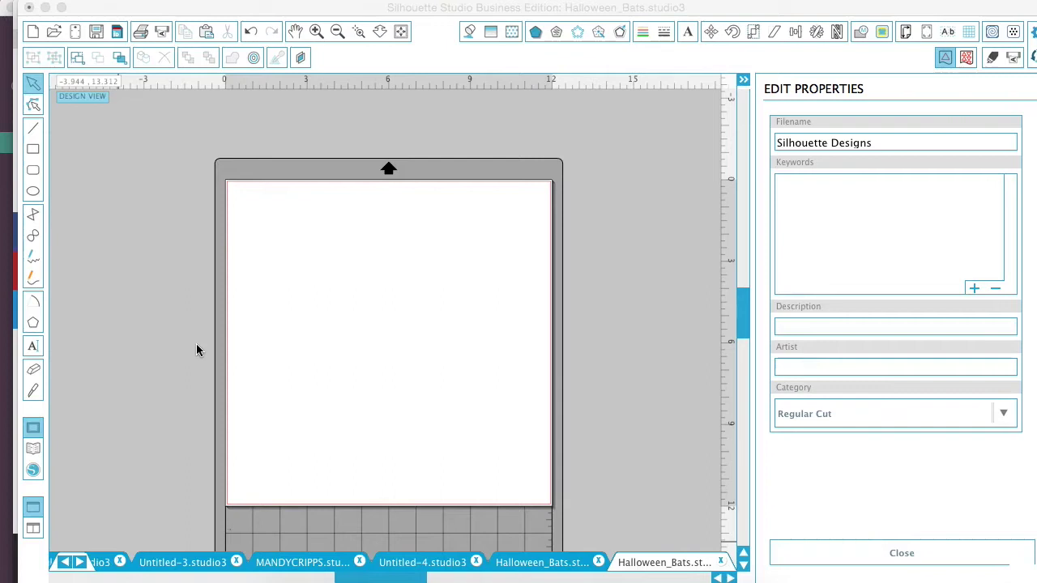
# Step: Import the image file LES.DP17 back to school 12x12-02.jpg into the library
pyautogui.click(240, 296)
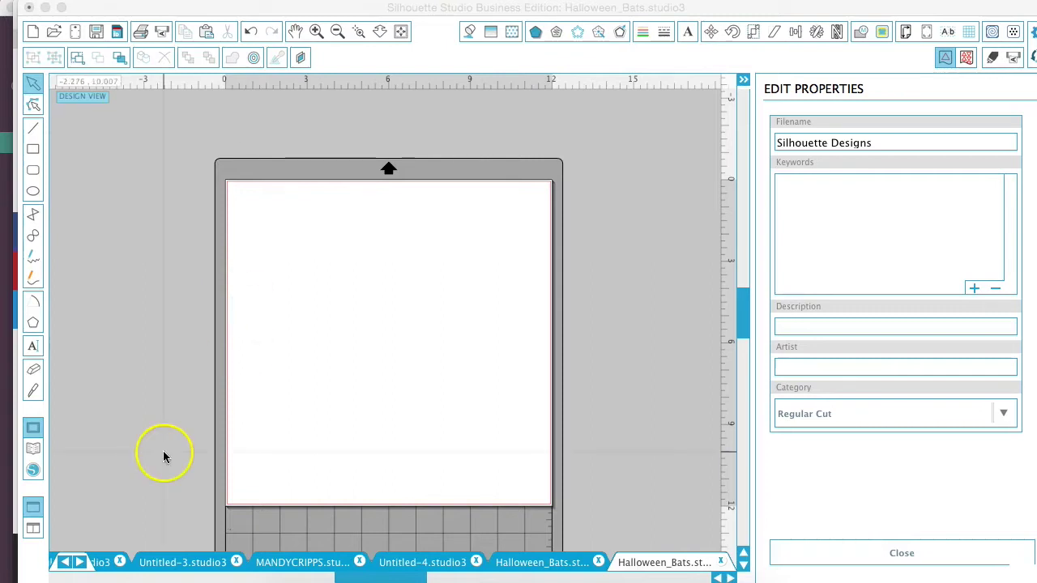
pyautogui.click(88, 180)
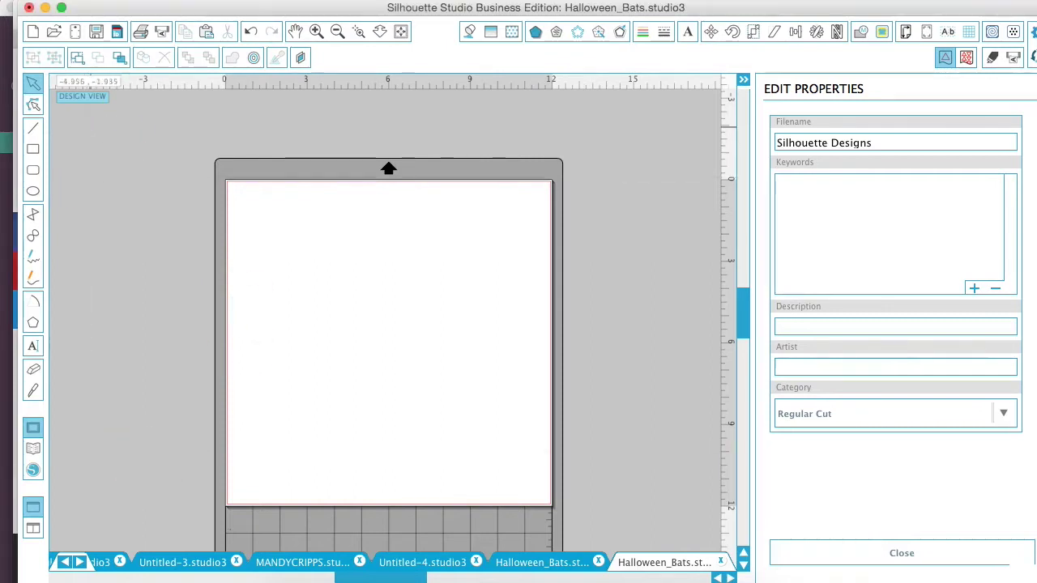
pyautogui.click(162, 3)
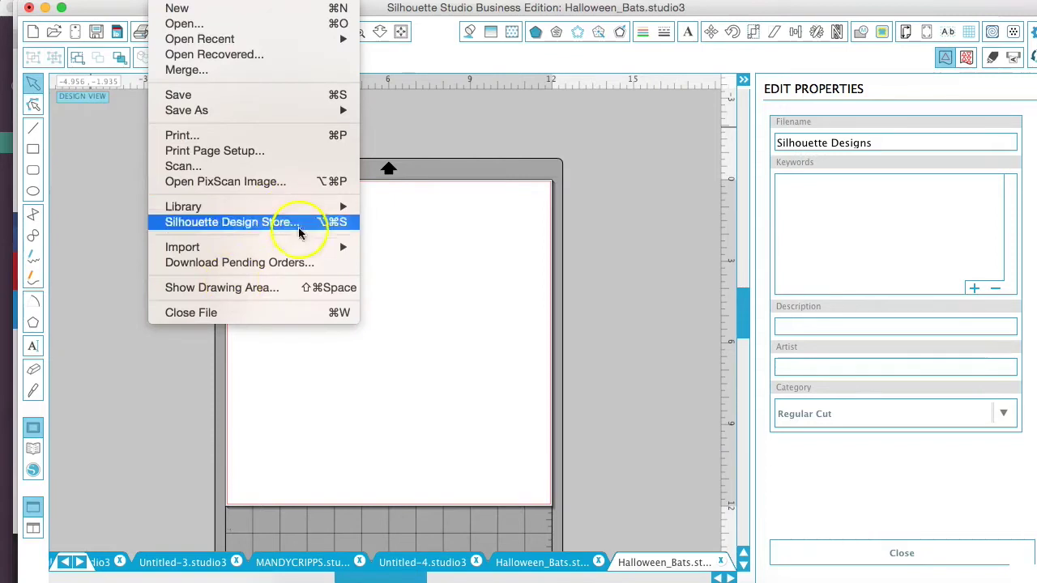
pyautogui.moveTo(316, 245)
pyautogui.click(378, 246)
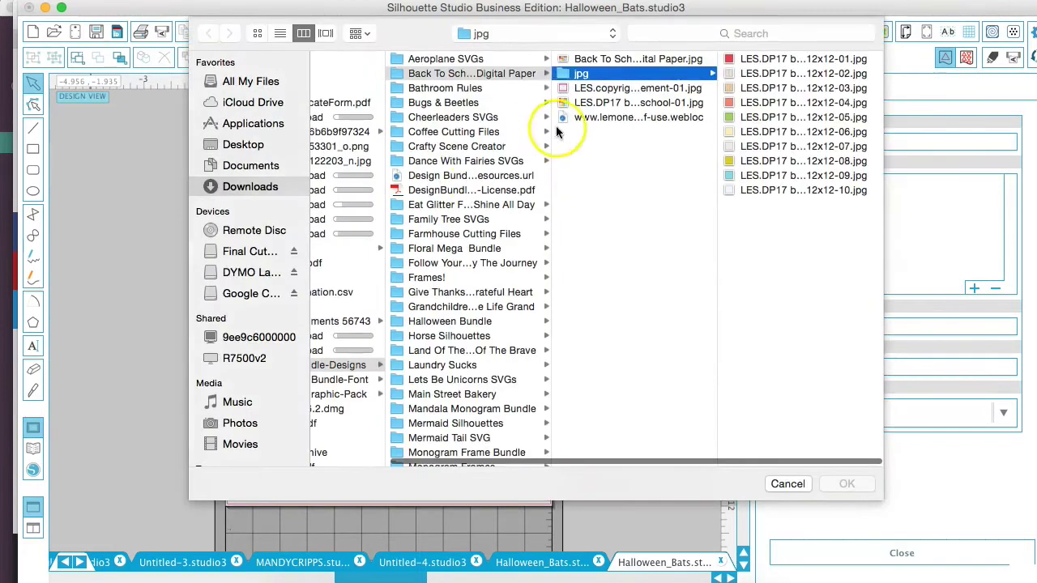
pyautogui.click(762, 74)
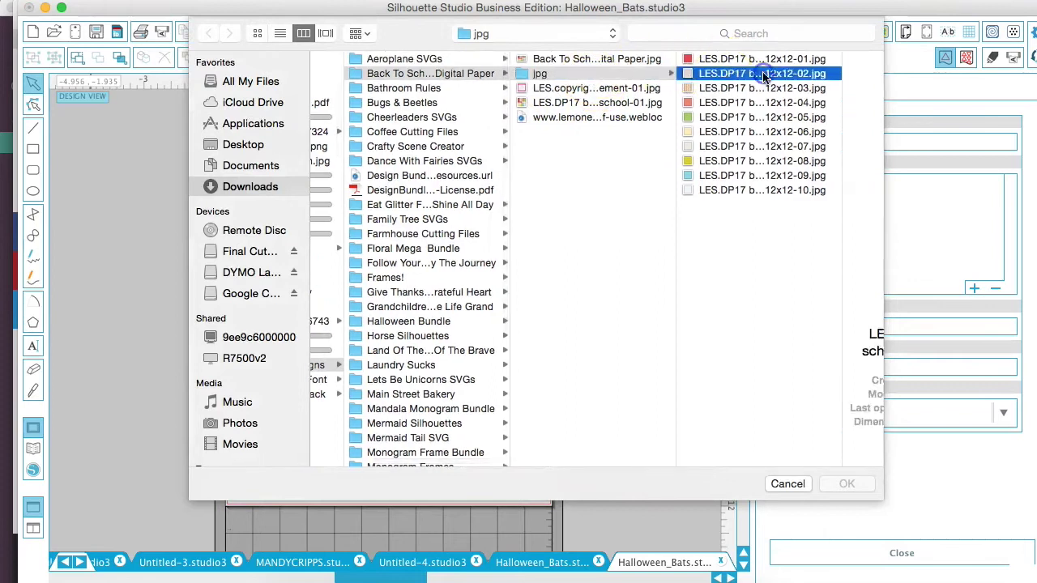
pyautogui.doubleClick(681, 73)
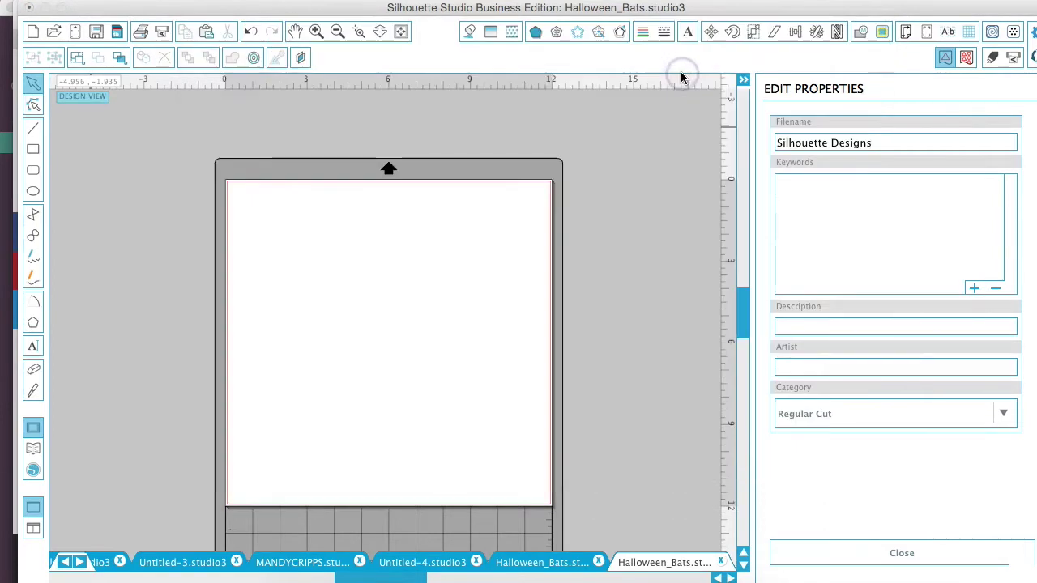
# Step: Drag the imported crayon paper thumbnail from My Own Designs onto the My Patterns folder
pyautogui.click(407, 195)
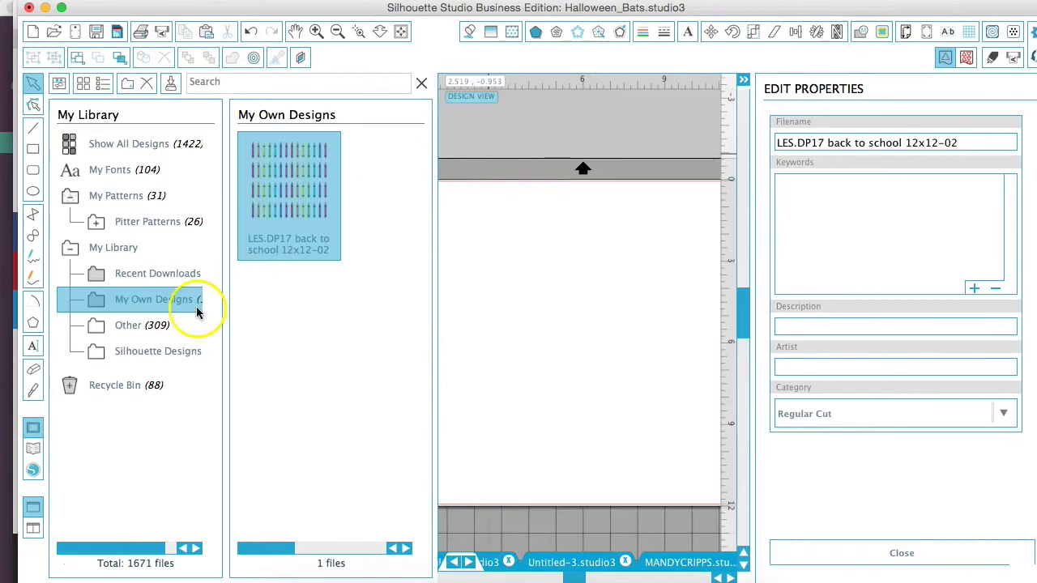
pyautogui.click(273, 192)
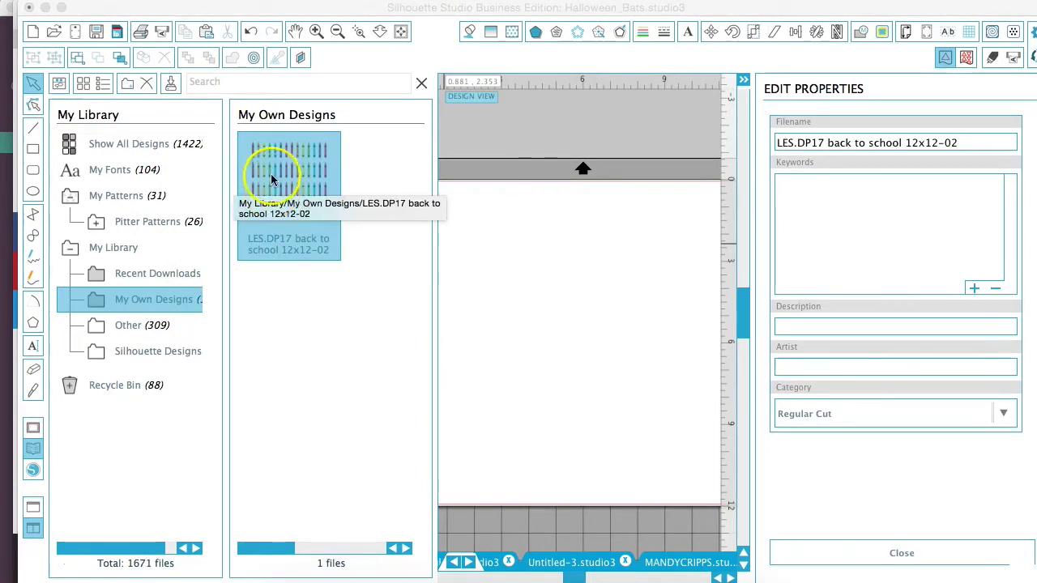
pyautogui.click(278, 181)
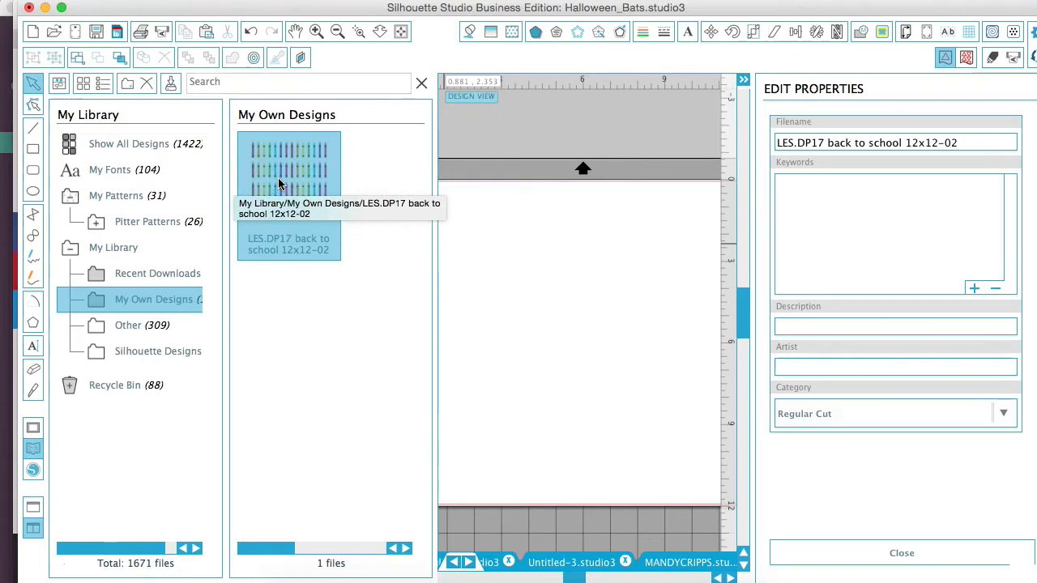
pyautogui.moveTo(266, 190); pyautogui.dragTo(109, 195)
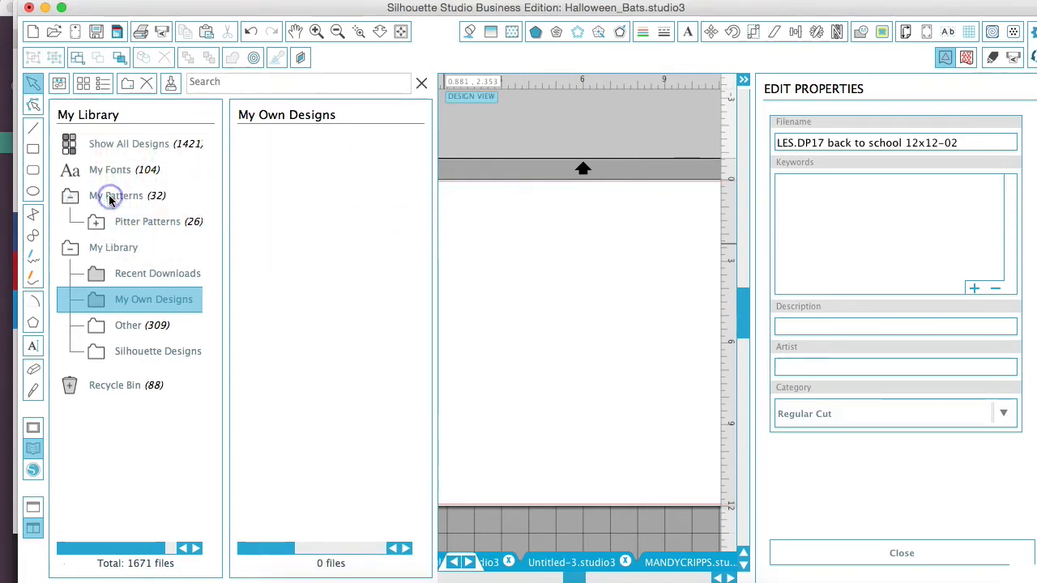
# Step: Open My Patterns and widen the library panels to show the whole collection
pyautogui.click(119, 197)
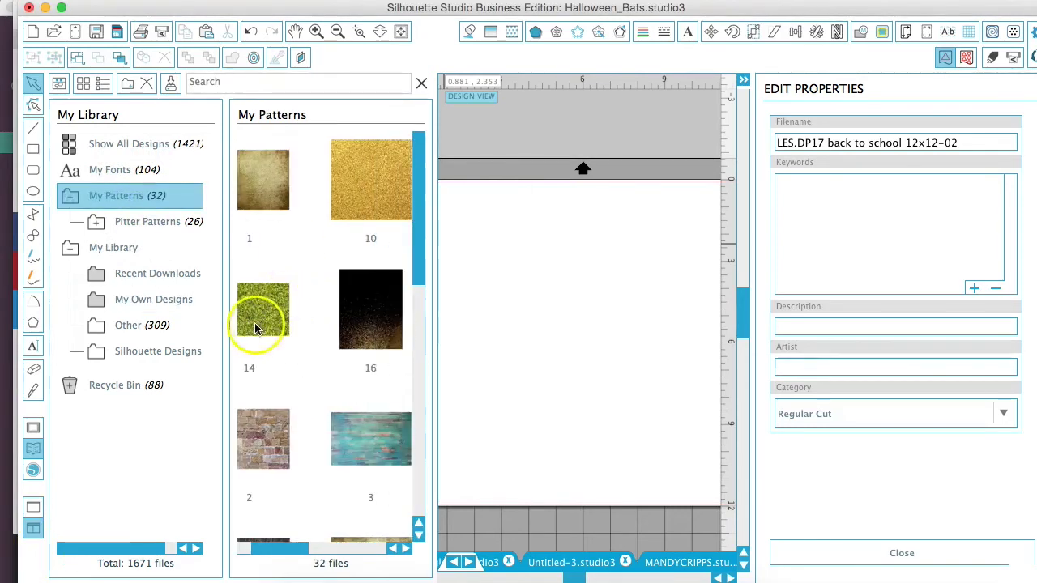
pyautogui.moveTo(225, 342); pyautogui.dragTo(81, 356)
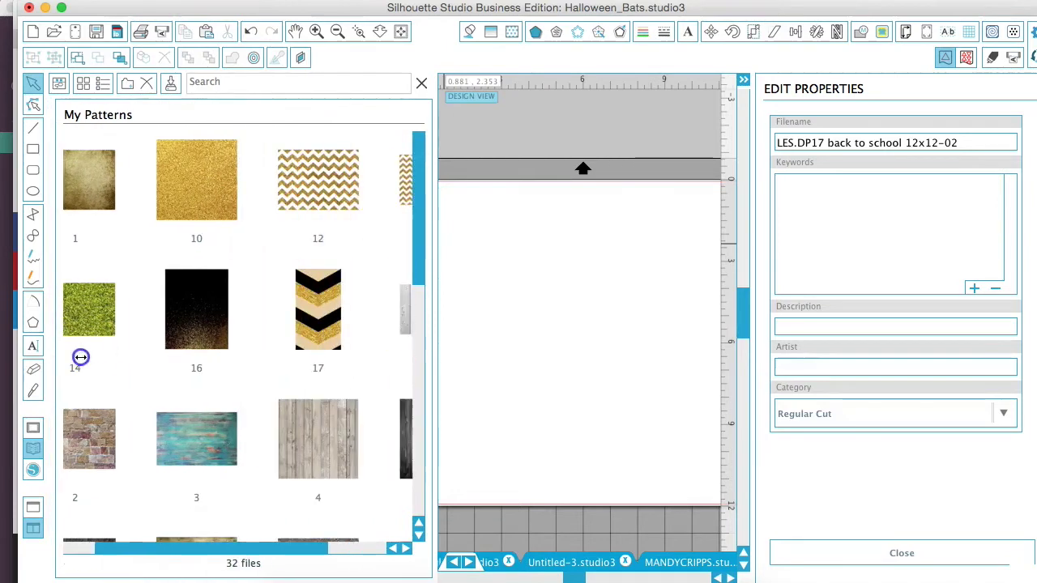
pyautogui.moveTo(440, 311); pyautogui.dragTo(694, 308)
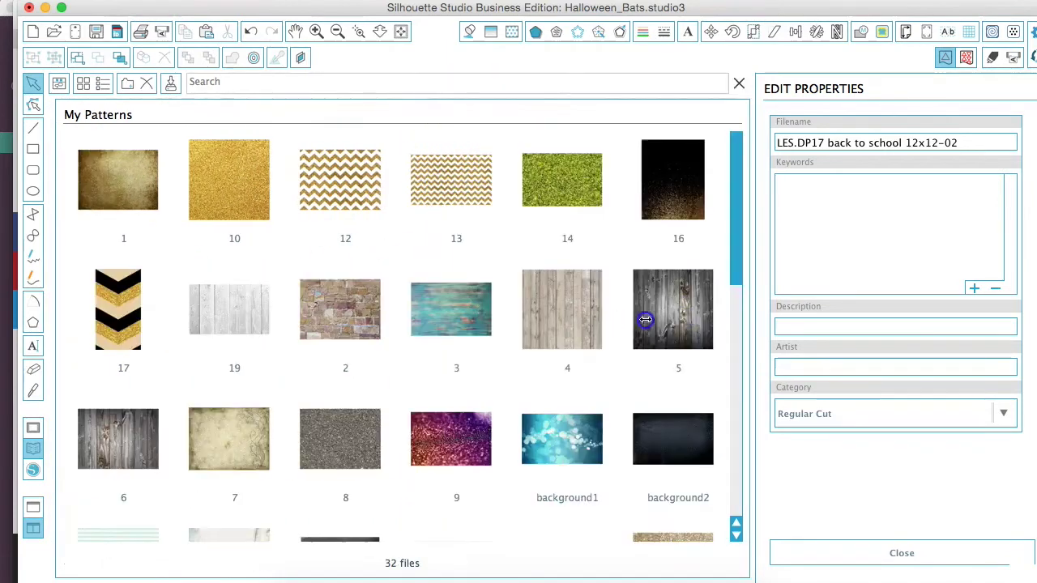
pyautogui.scroll(-3, 511, 351)
pyautogui.scroll(-5, 510, 351)
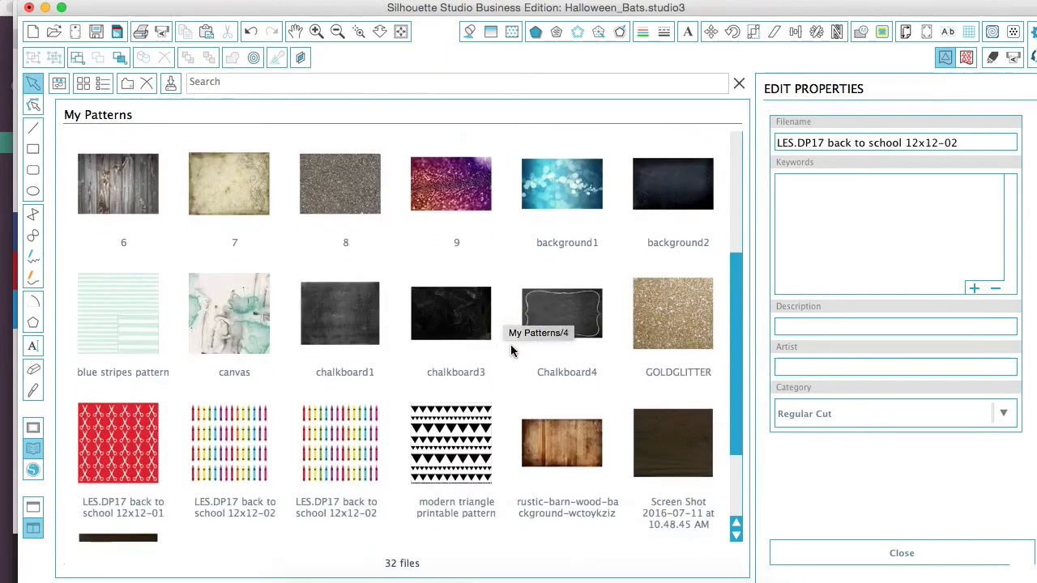
# Step: Select the crayon back to school 12x12-02 pattern, close its properties, and choose the Text tool
pyautogui.click(205, 350)
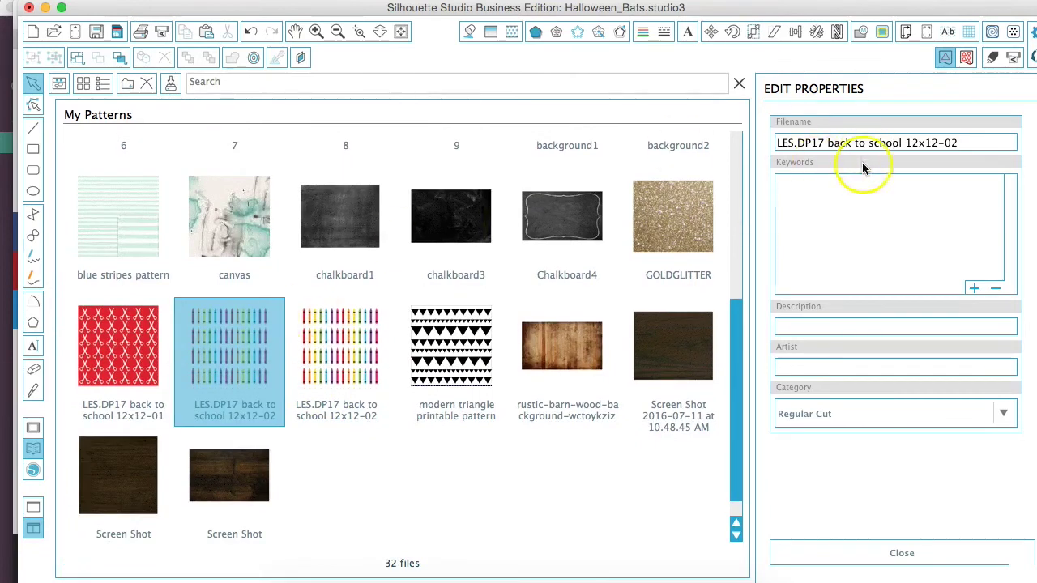
pyautogui.click(809, 188)
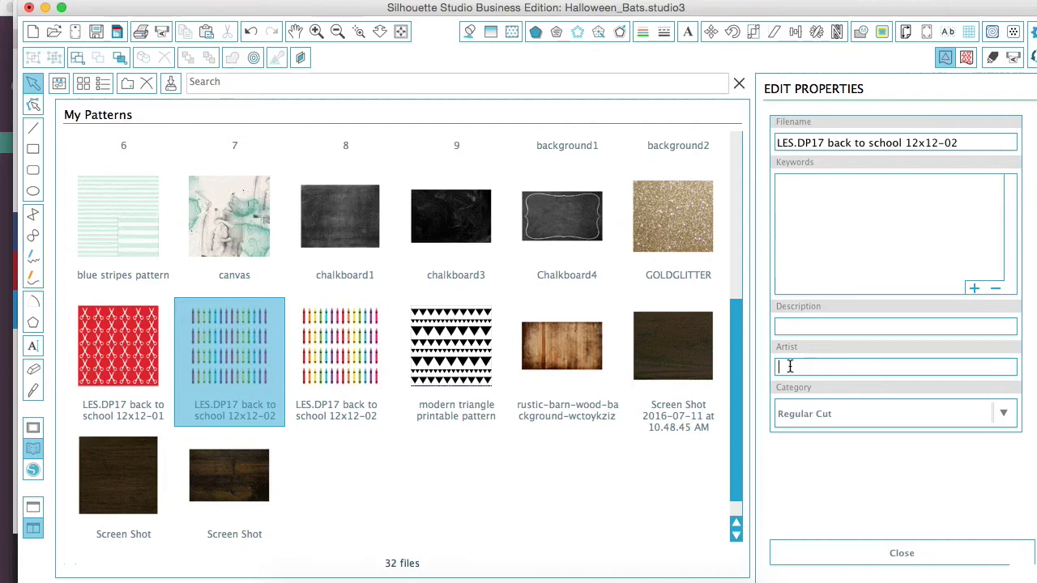
pyautogui.click(883, 552)
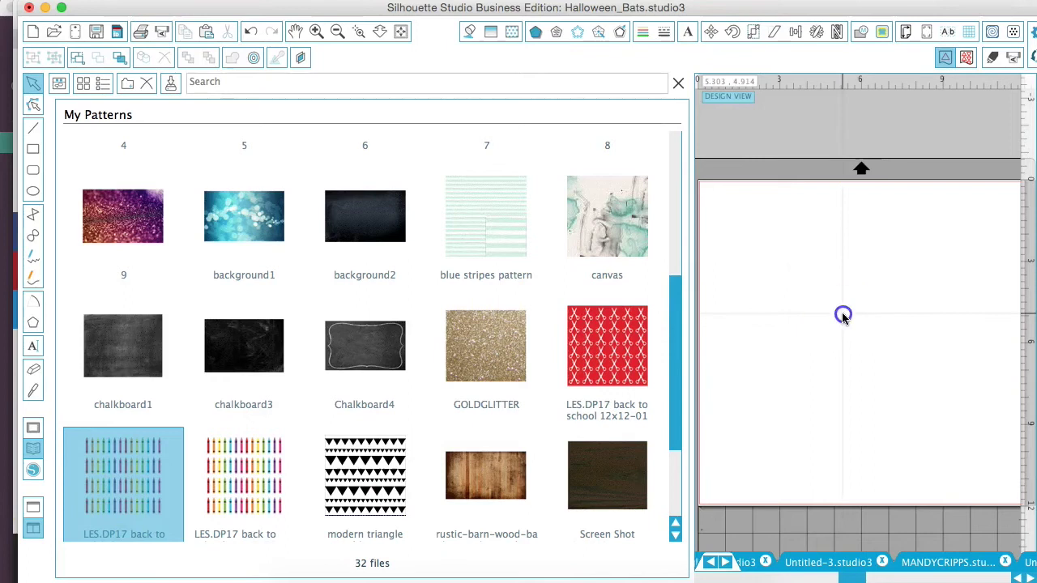
pyautogui.click(32, 149)
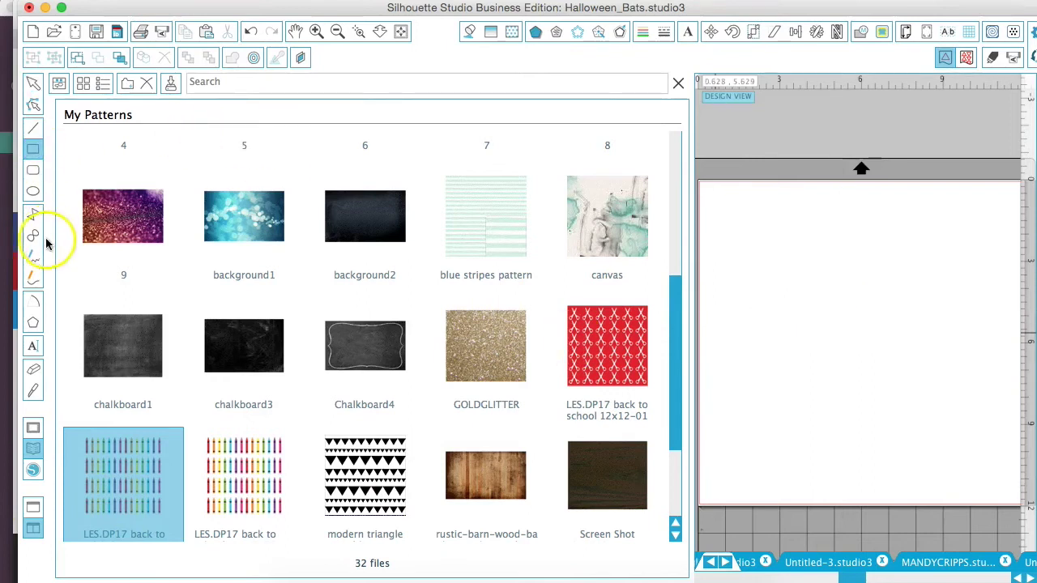
pyautogui.click(34, 347)
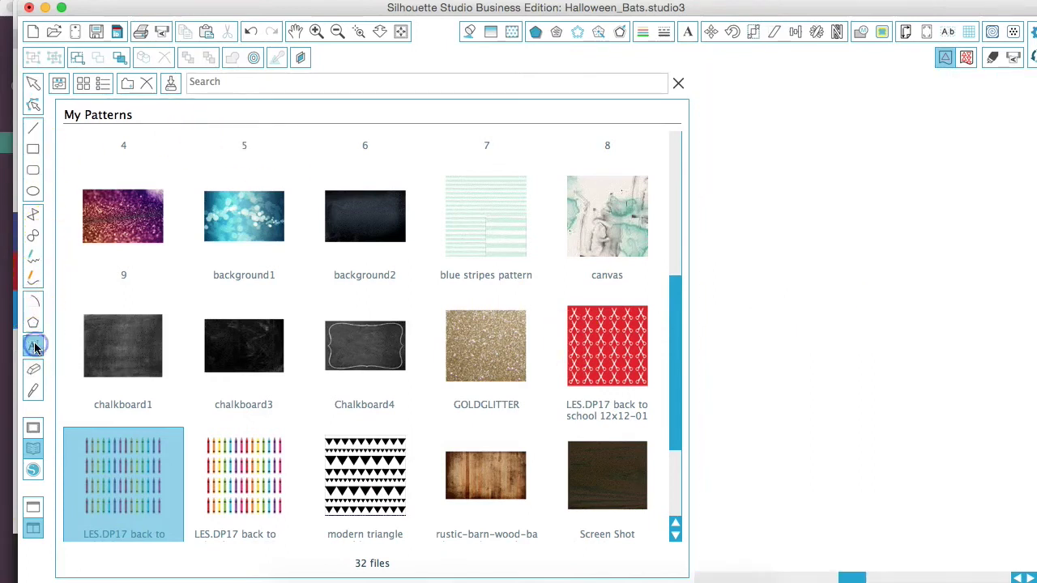
# Step: Type the word SCHOOL on the mat
pyautogui.click(32, 148)
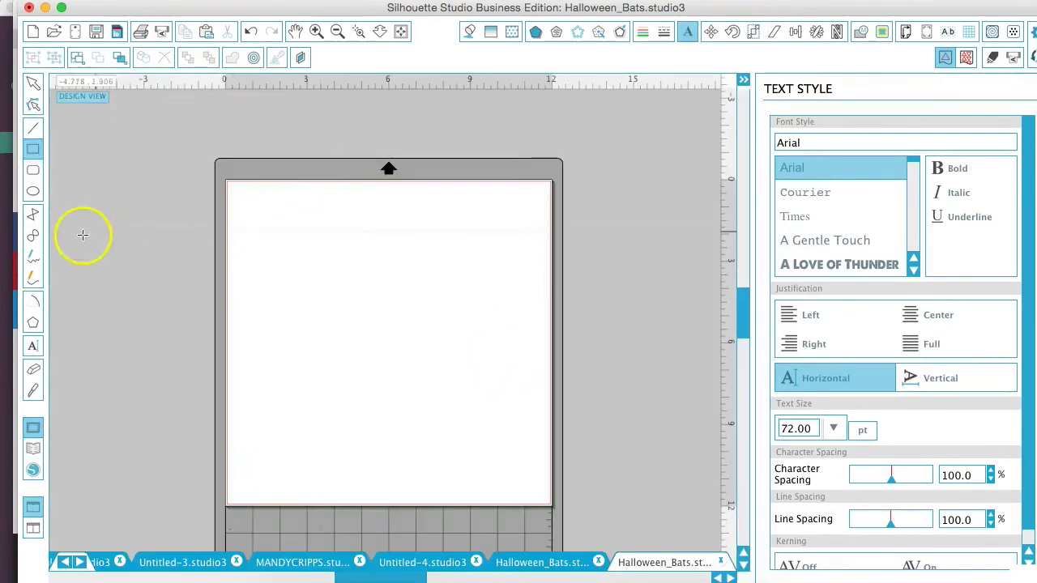
pyautogui.click(32, 347)
pyautogui.click(301, 351)
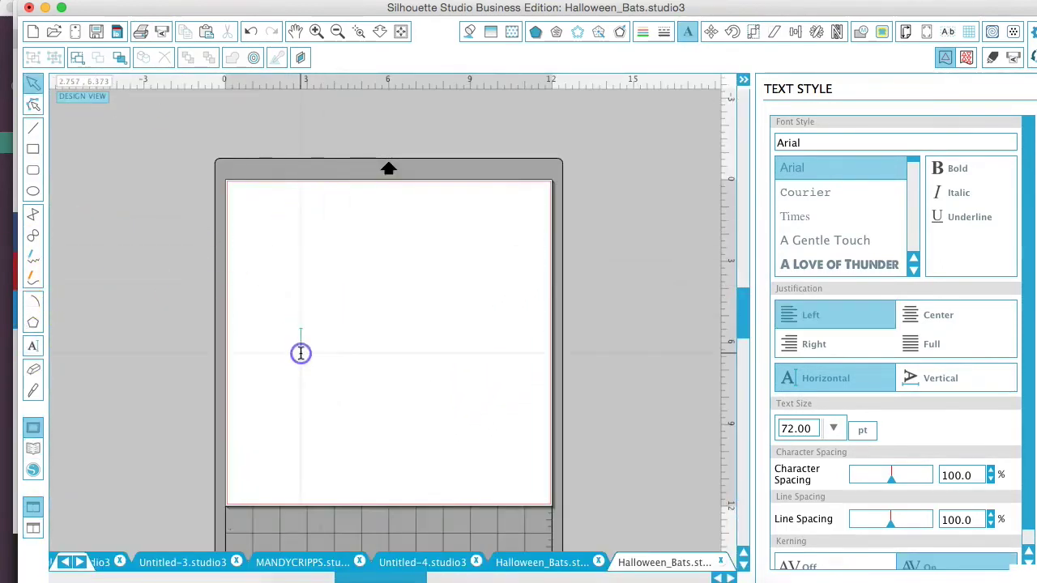
pyautogui.write('SCHOOL')
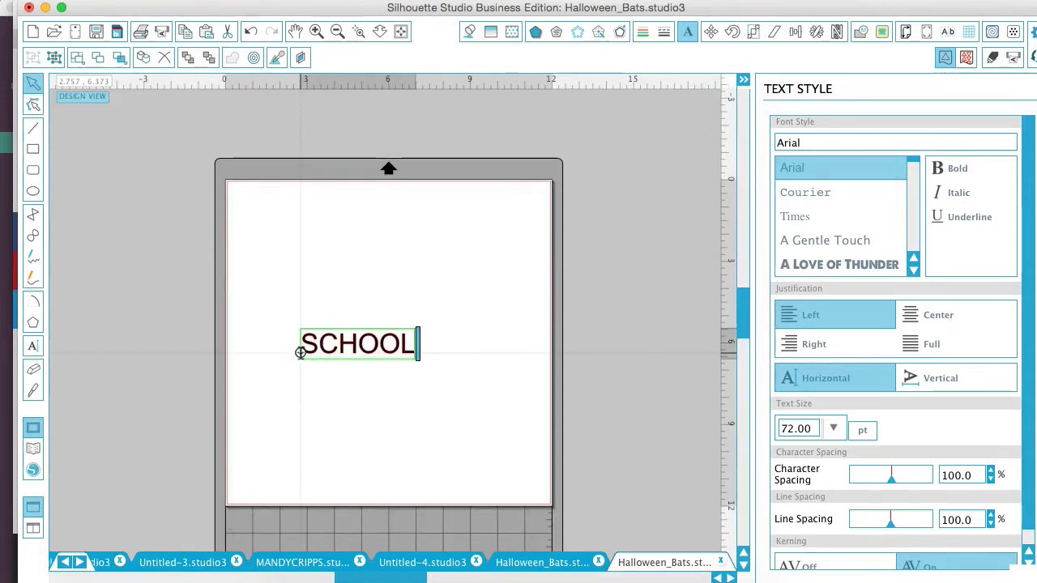
# Step: Change the font of SCHOOL to Jonathan
pyautogui.press('super+a')
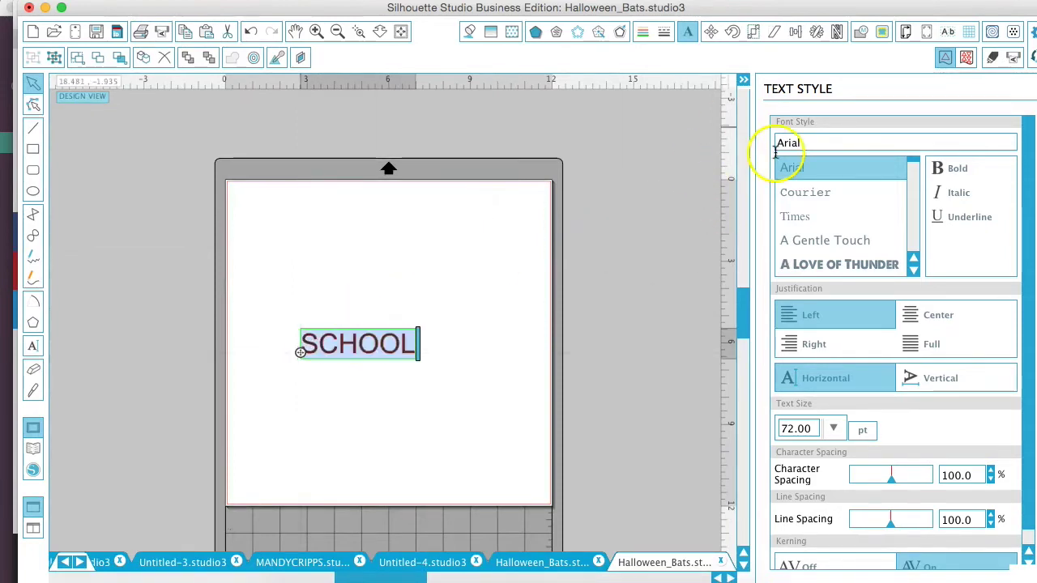
pyautogui.moveTo(805, 142); pyautogui.dragTo(698, 144)
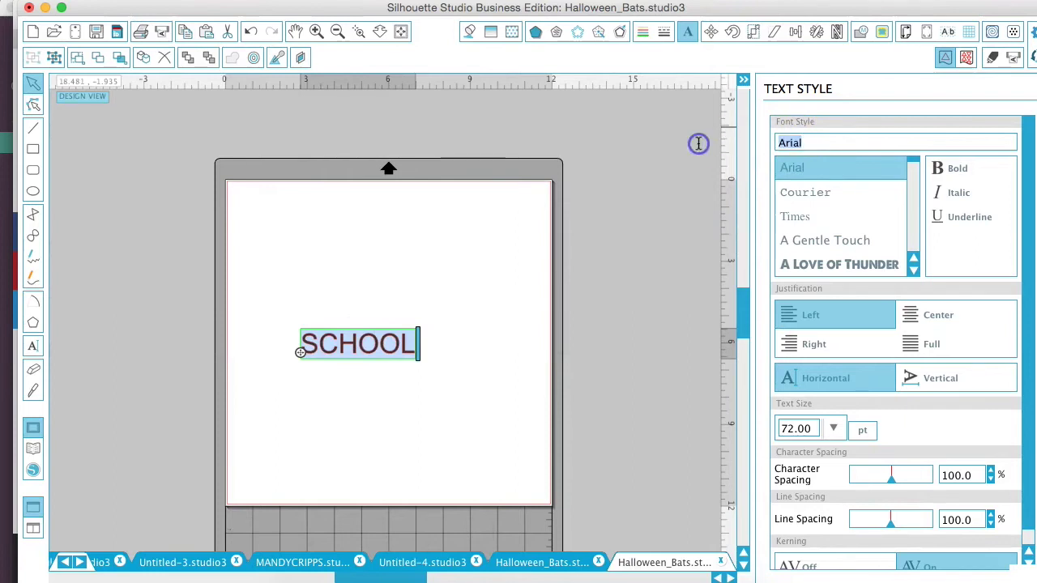
pyautogui.write('ZOOKy Squash')
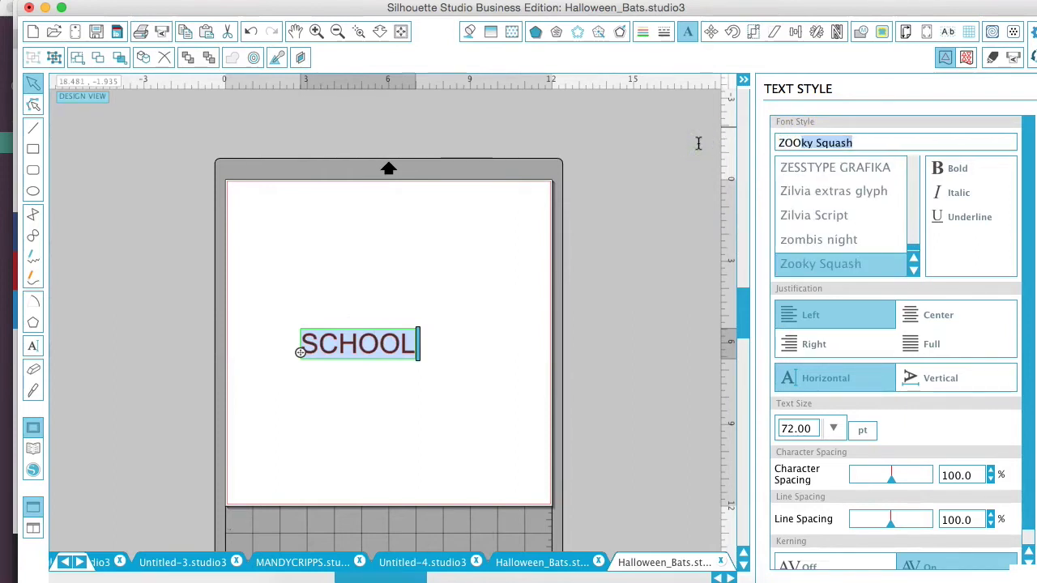
pyautogui.press('Return')
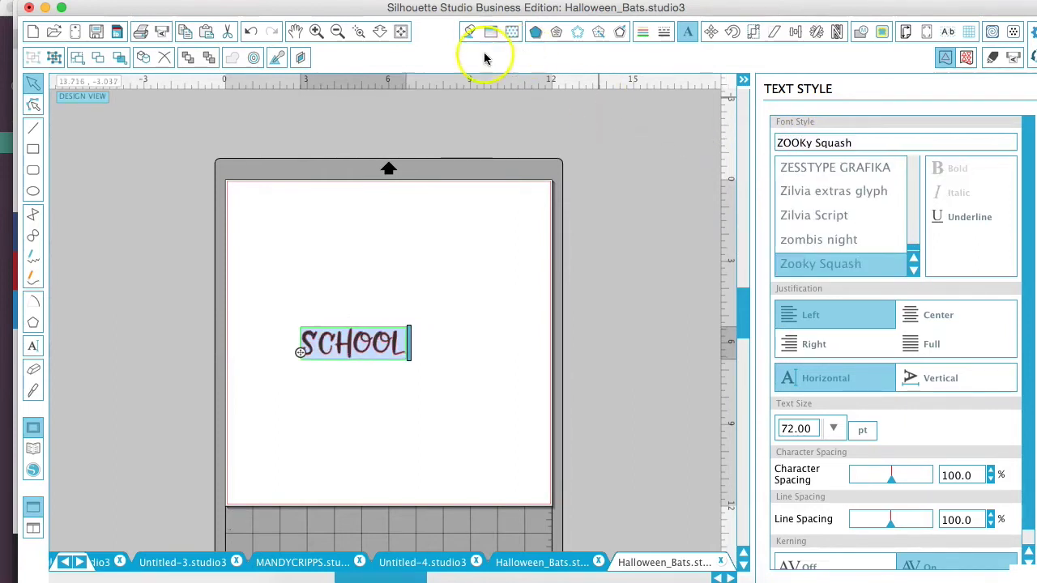
pyautogui.tripleClick(832, 141)
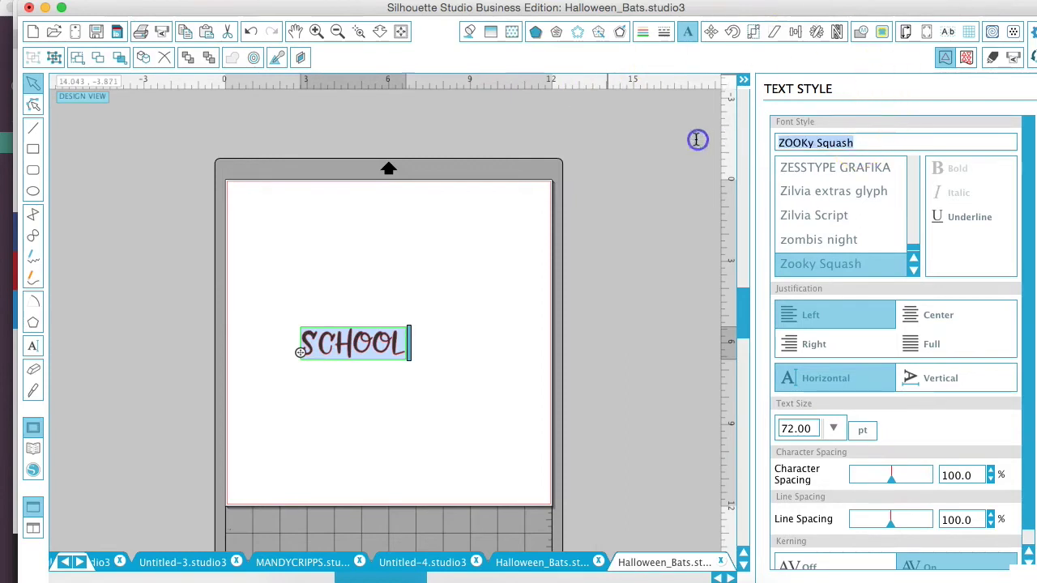
pyautogui.write('JONAthan')
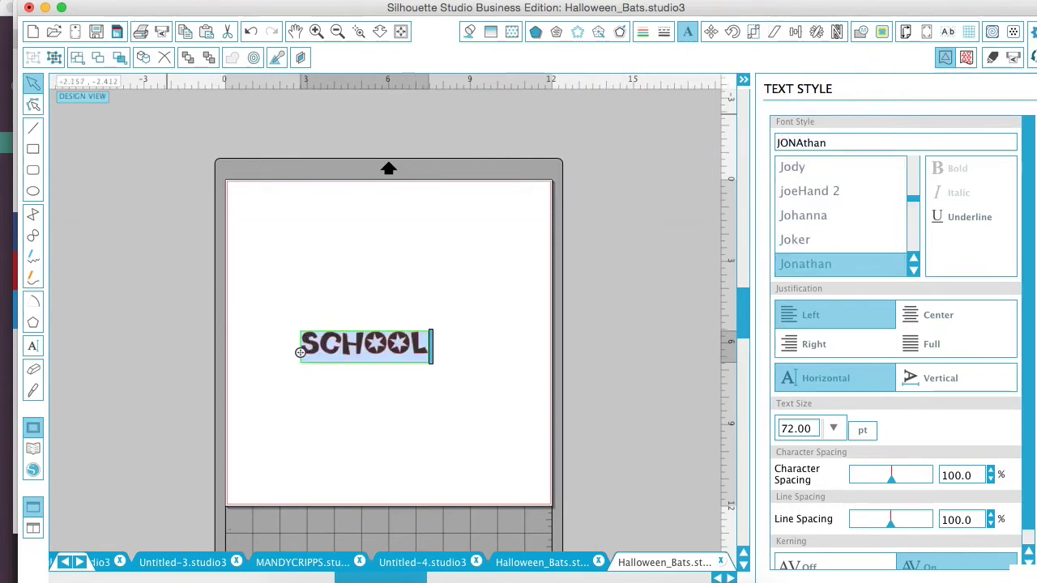
pyautogui.click(297, 267)
# Step: Enlarge SCHOOL to about 11.5 inches wide
pyautogui.click(381, 348)
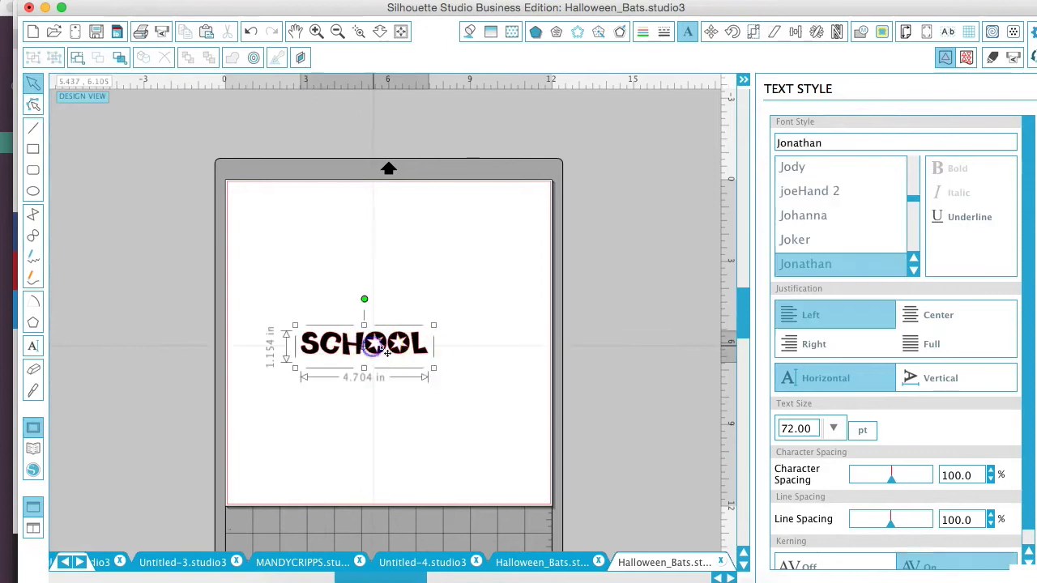
pyautogui.moveTo(428, 370); pyautogui.dragTo(545, 453)
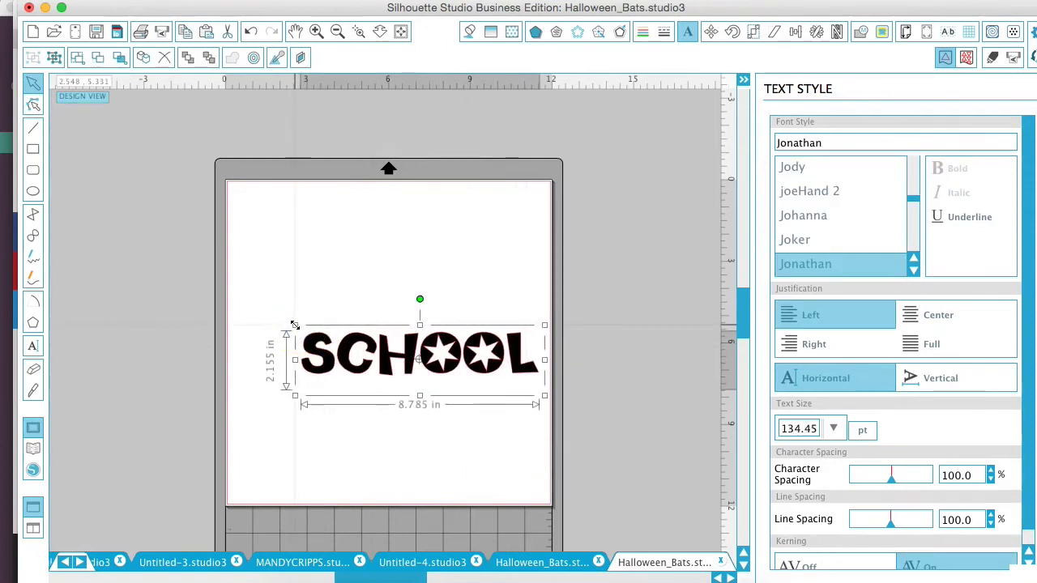
pyautogui.moveTo(295, 325); pyautogui.dragTo(222, 307)
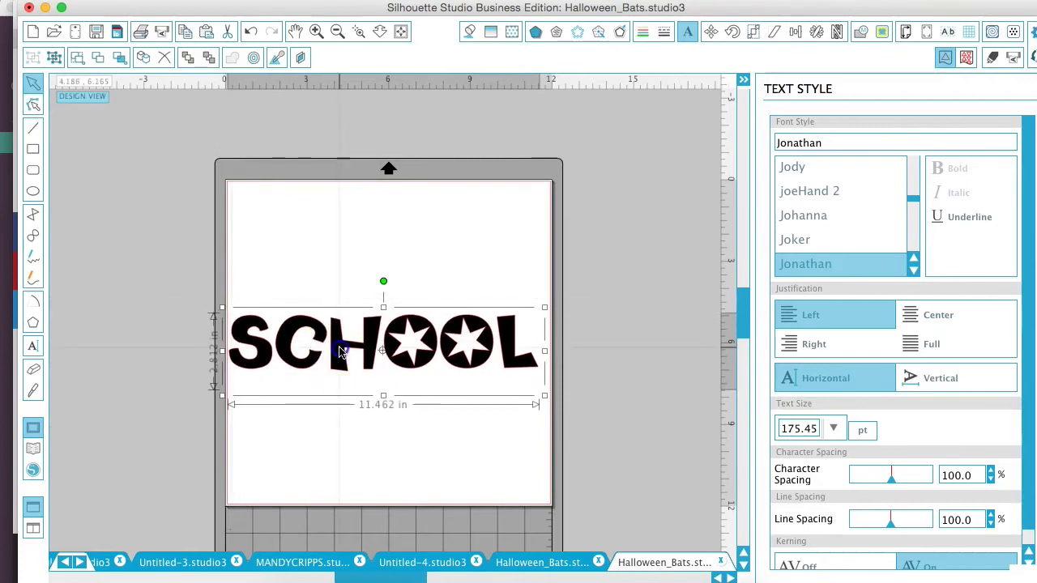
# Step: Ungroup SCHOOL into separate letters and select the S on its own
pyautogui.rightClick(341, 352)
pyautogui.click(380, 451)
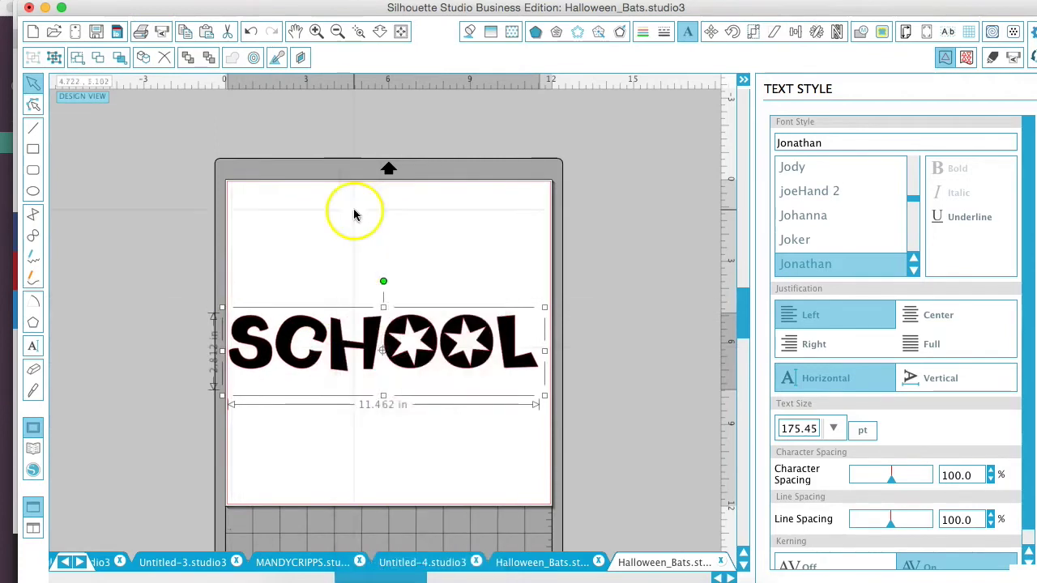
pyautogui.click(352, 208)
pyautogui.click(252, 324)
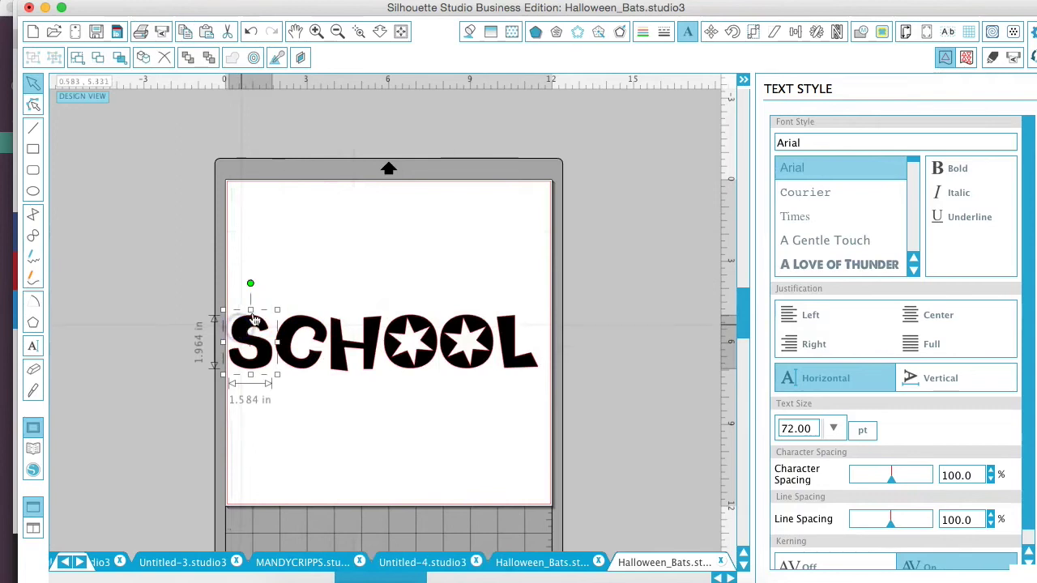
# Step: Fill the S and H with the rainbow crayon pattern and the C with red scissors
pyautogui.click(509, 32)
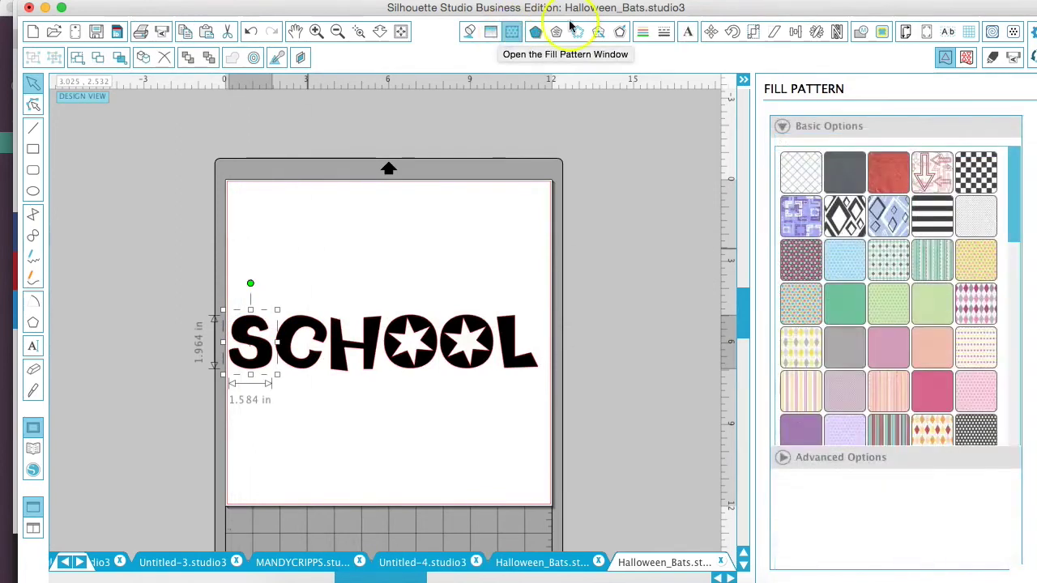
pyautogui.scroll(-2, 888, 373)
pyautogui.scroll(-10, 889, 373)
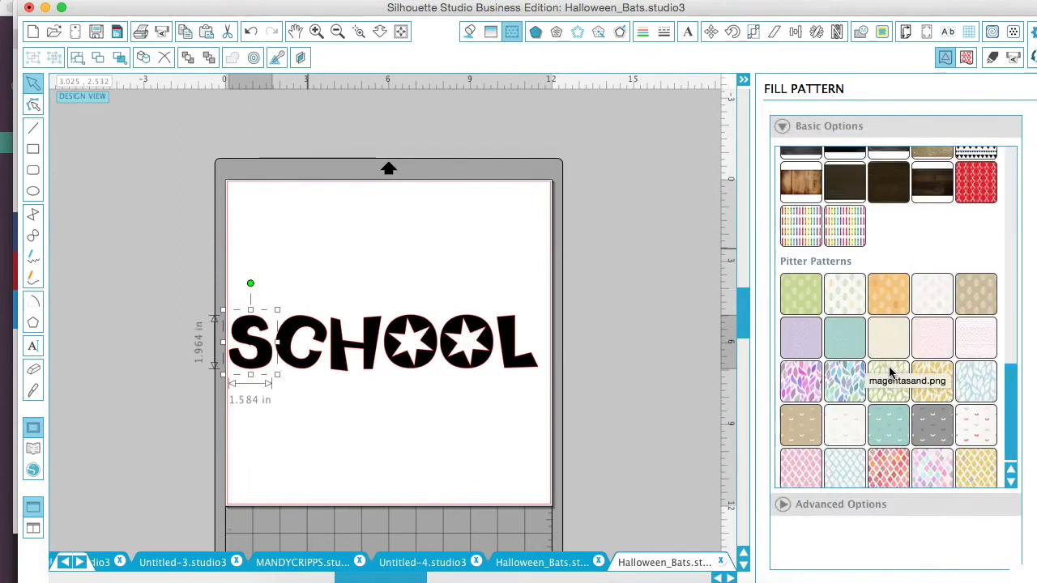
pyautogui.click(799, 245)
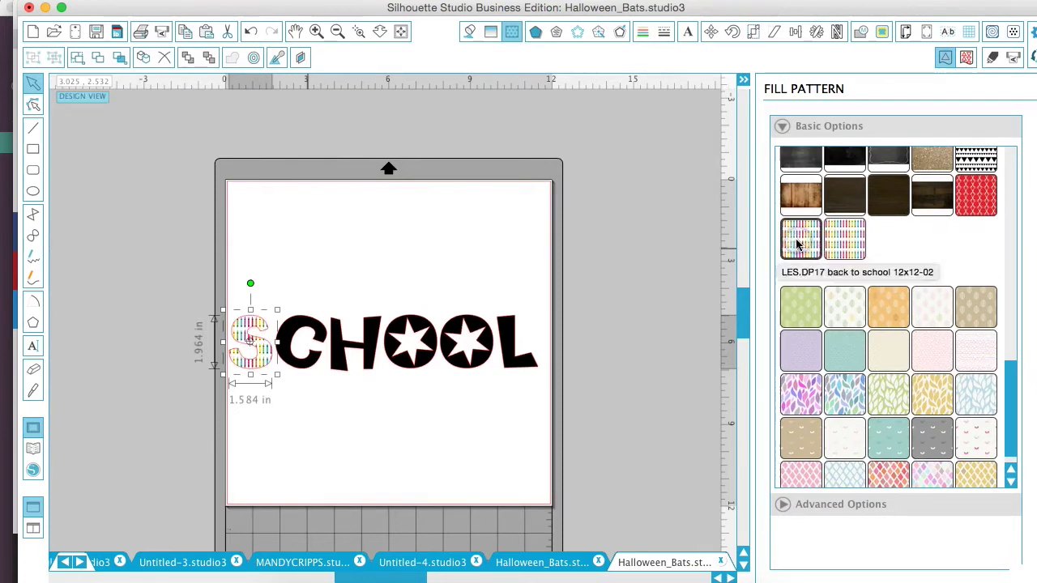
pyautogui.click(298, 326)
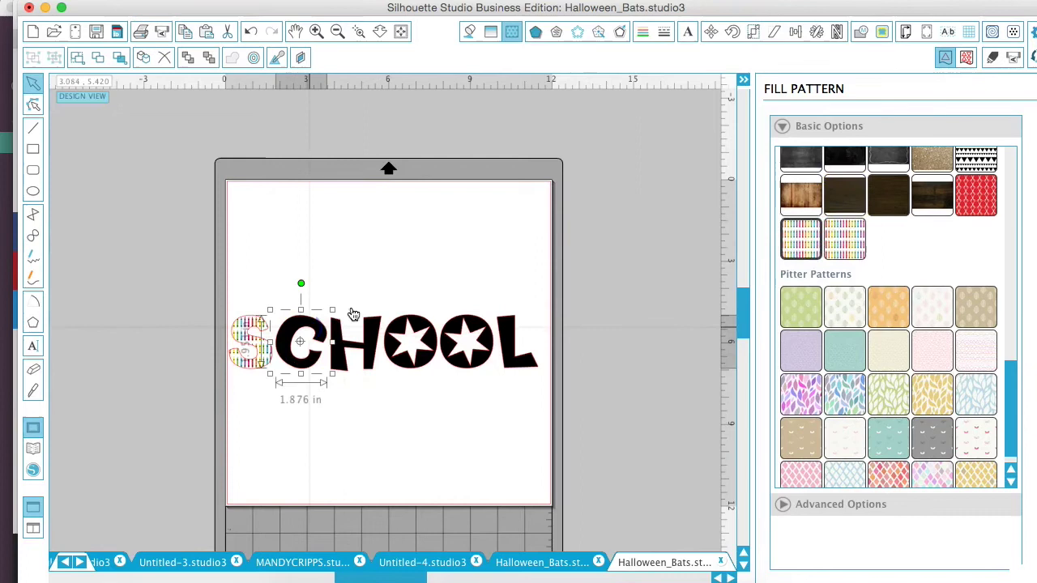
pyautogui.click(964, 200)
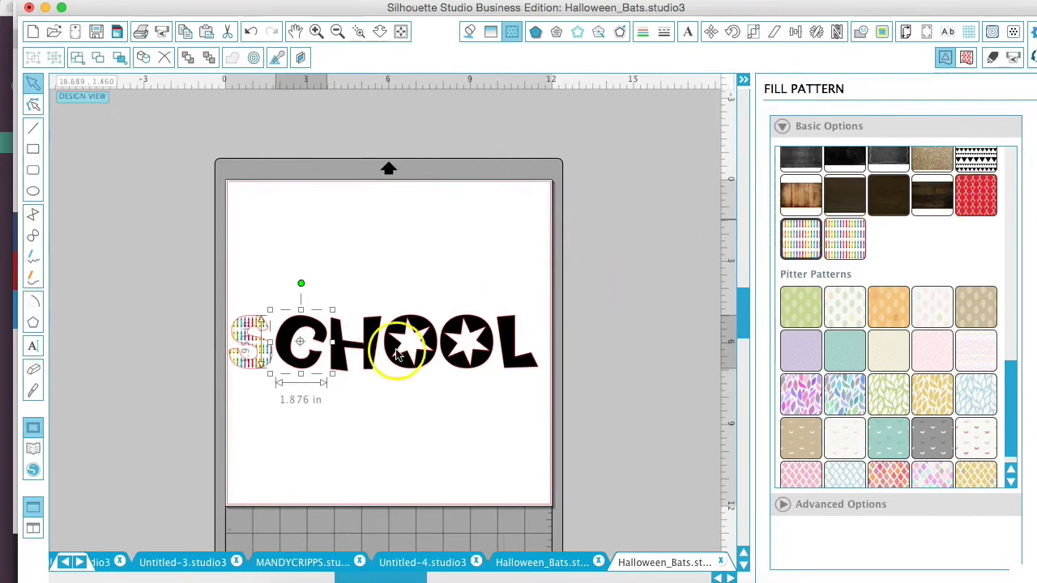
pyautogui.click(358, 349)
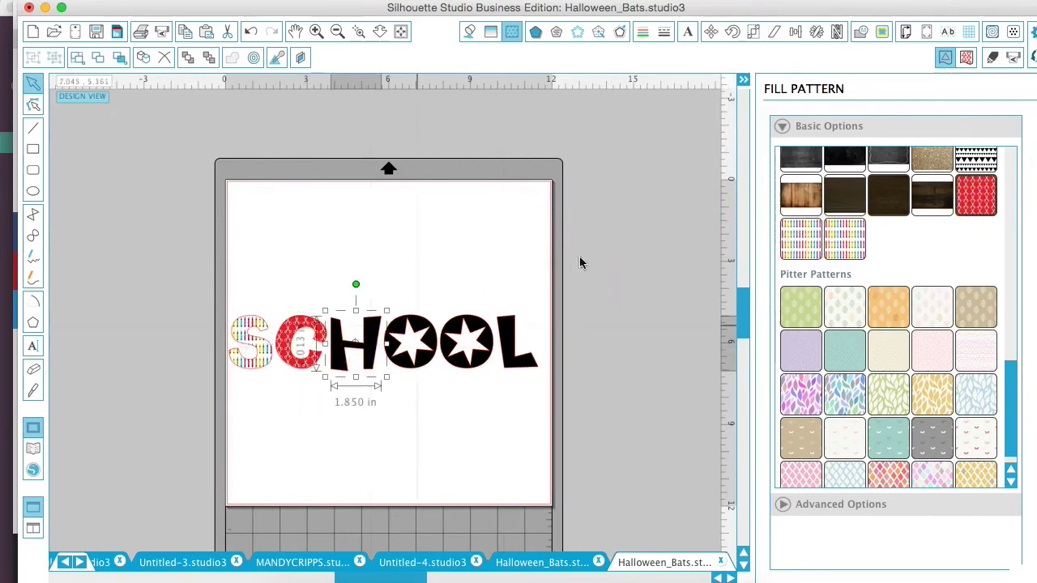
pyautogui.click(800, 238)
pyautogui.click(457, 362)
# Step: Fill both O's with the red scissors pattern and the L with the other rainbow crayon pattern
pyautogui.click(427, 354)
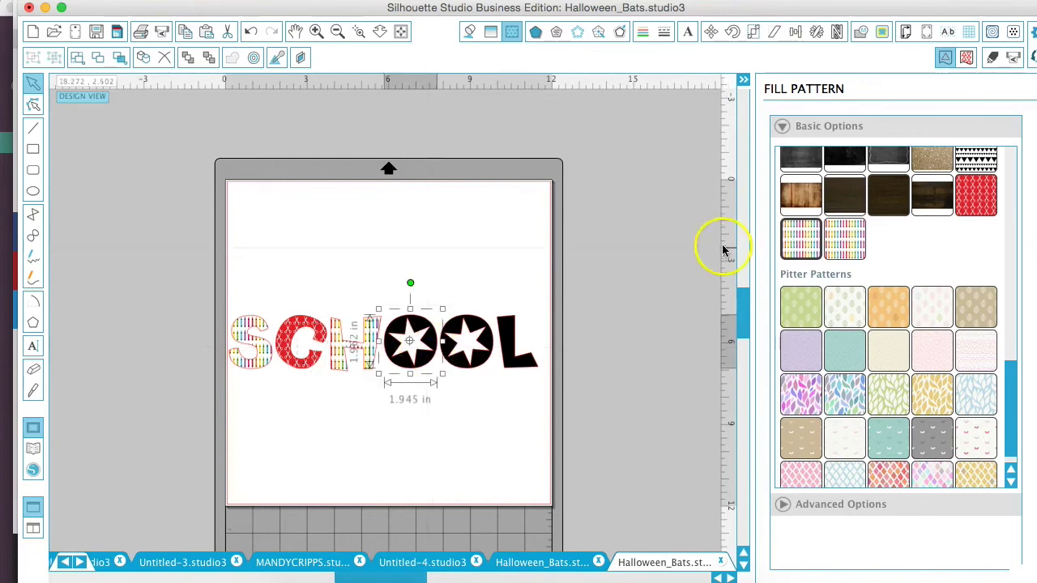
pyautogui.click(970, 192)
pyautogui.click(490, 320)
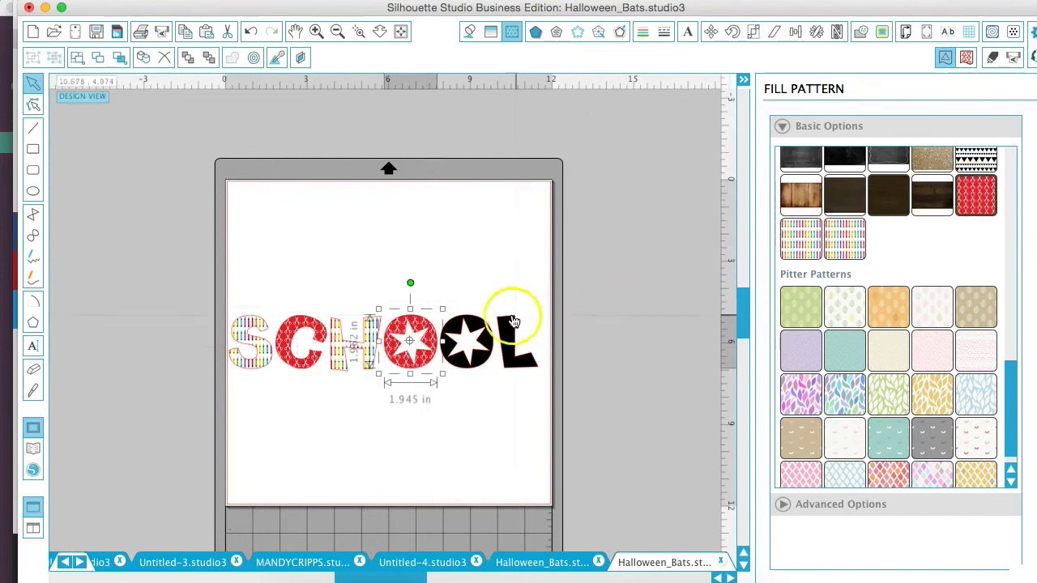
pyautogui.click(800, 239)
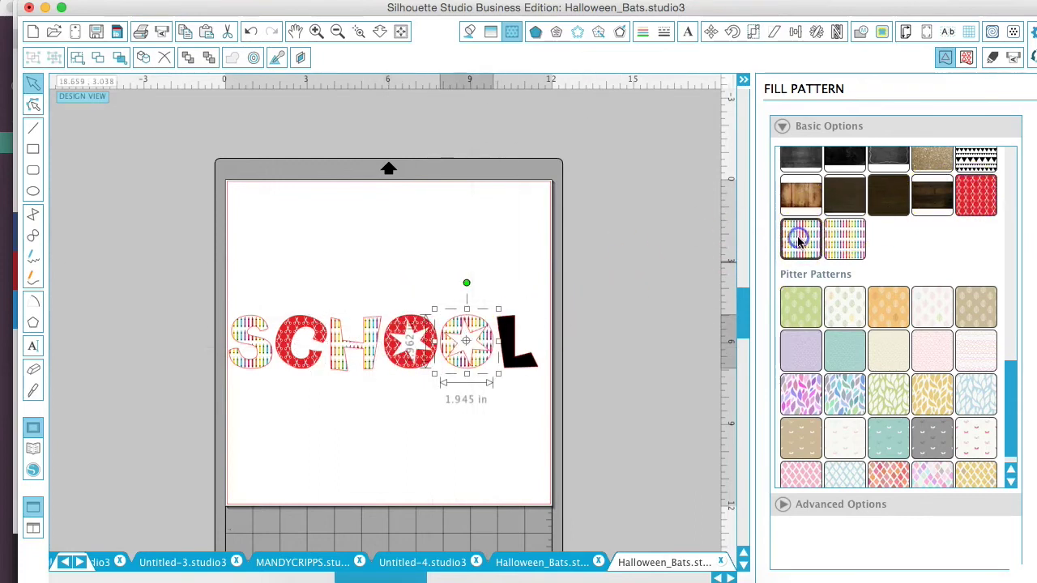
pyautogui.click(976, 193)
pyautogui.click(523, 357)
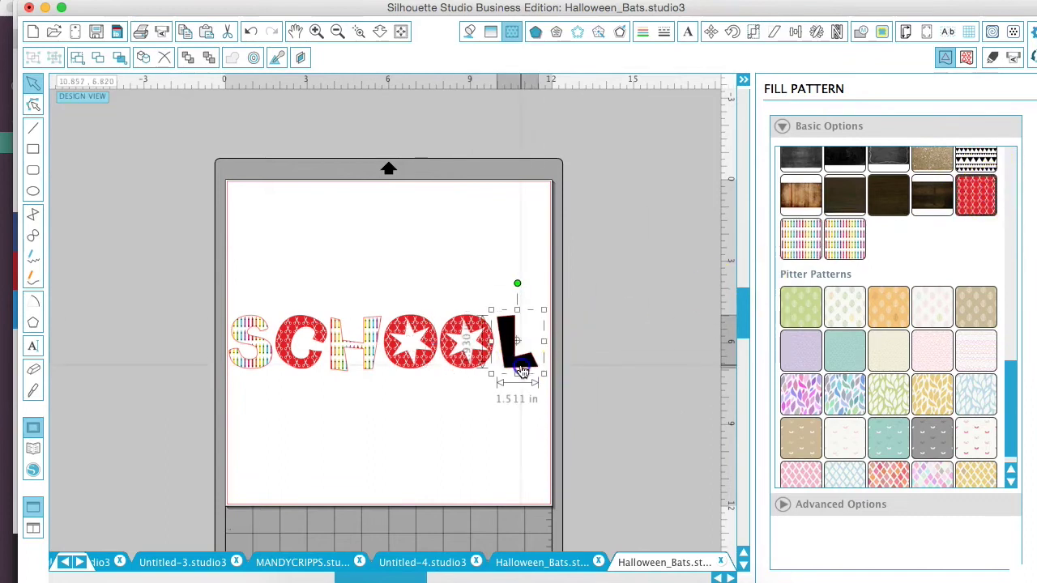
pyautogui.click(847, 240)
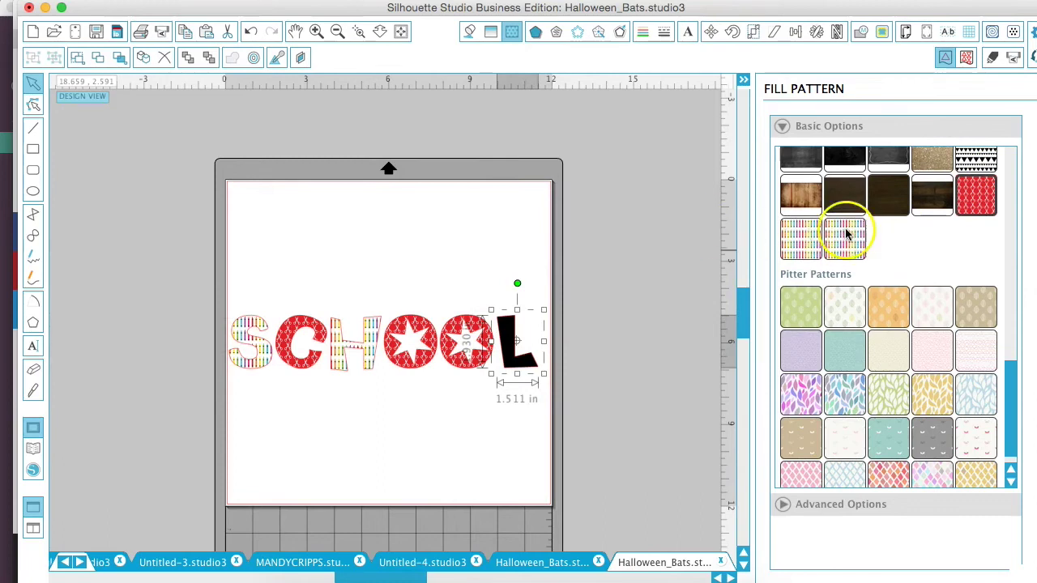
# Step: Zoom in on SCH and scale the S's crayon pattern to 211.9% in Advanced Options
pyautogui.click(362, 33)
pyautogui.click(252, 334)
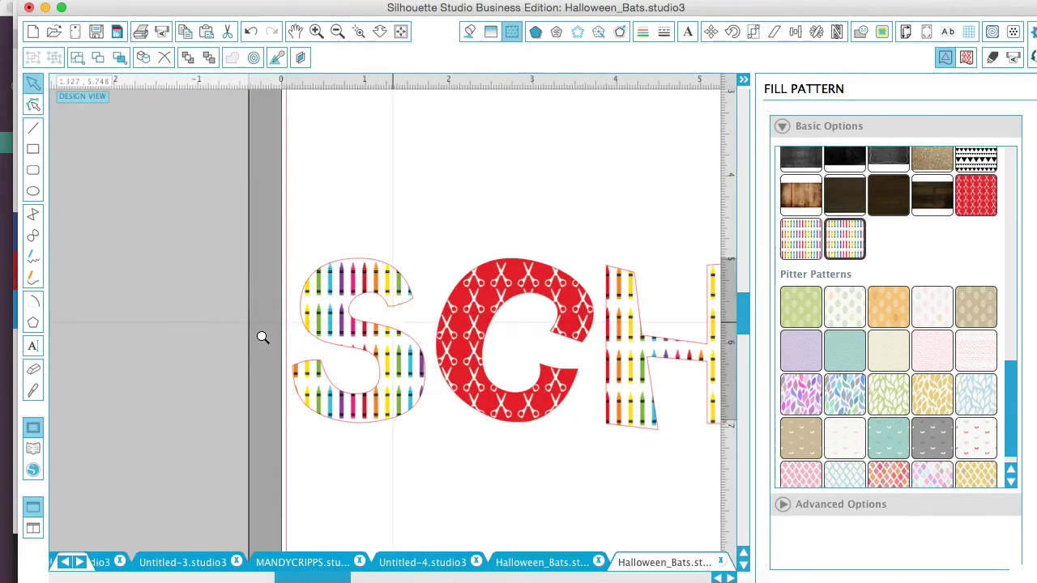
pyautogui.click(380, 274)
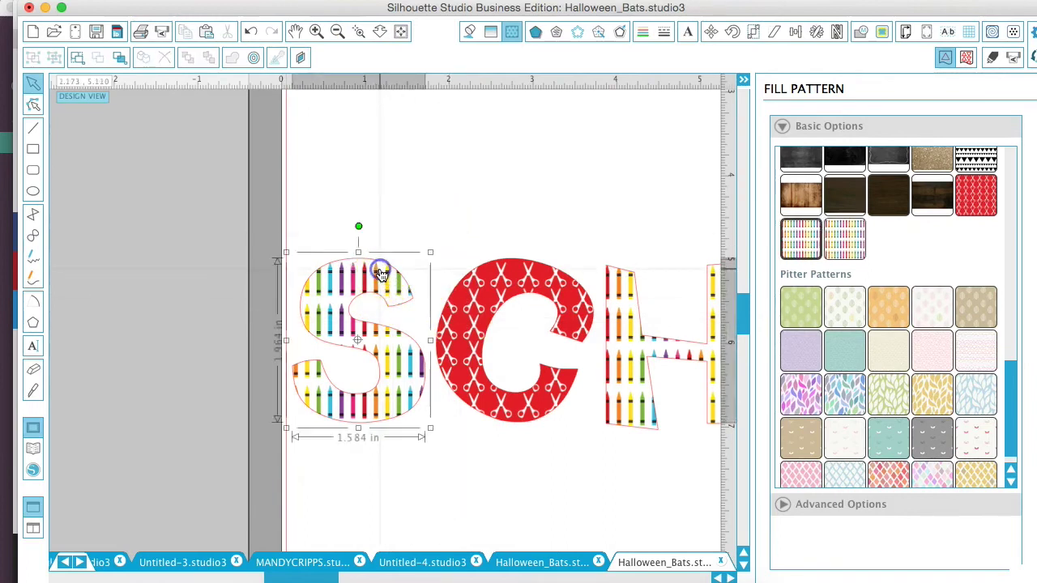
pyautogui.click(782, 503)
pyautogui.scroll(-1, 889, 402)
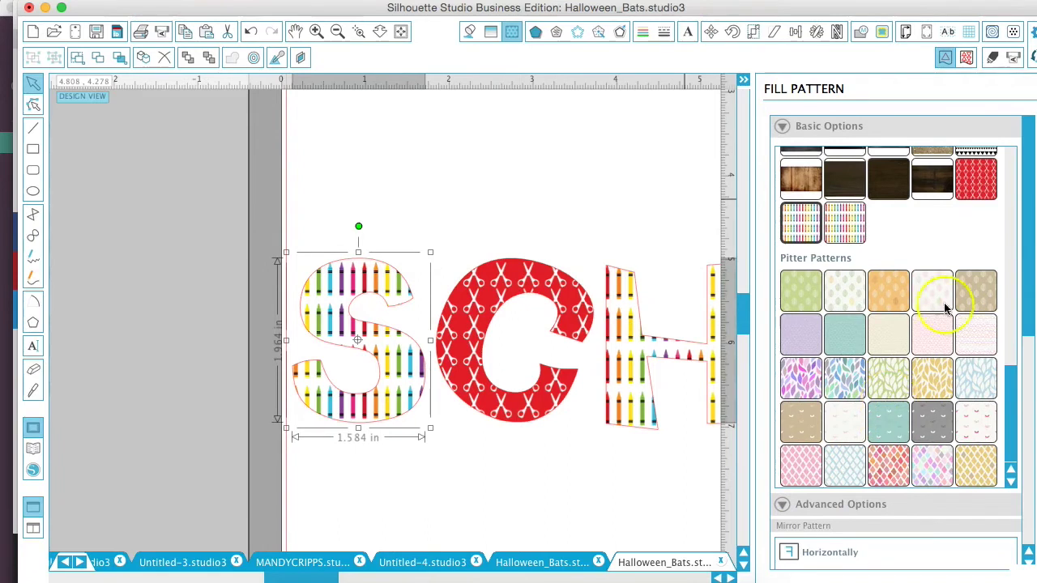
pyautogui.moveTo(1030, 279); pyautogui.dragTo(1032, 496)
pyautogui.moveTo(867, 454)
pyautogui.mouseDown()
pyautogui.moveTo(910, 458)
pyautogui.moveTo(848, 462)
pyautogui.moveTo(886, 460)
pyautogui.mouseUp()
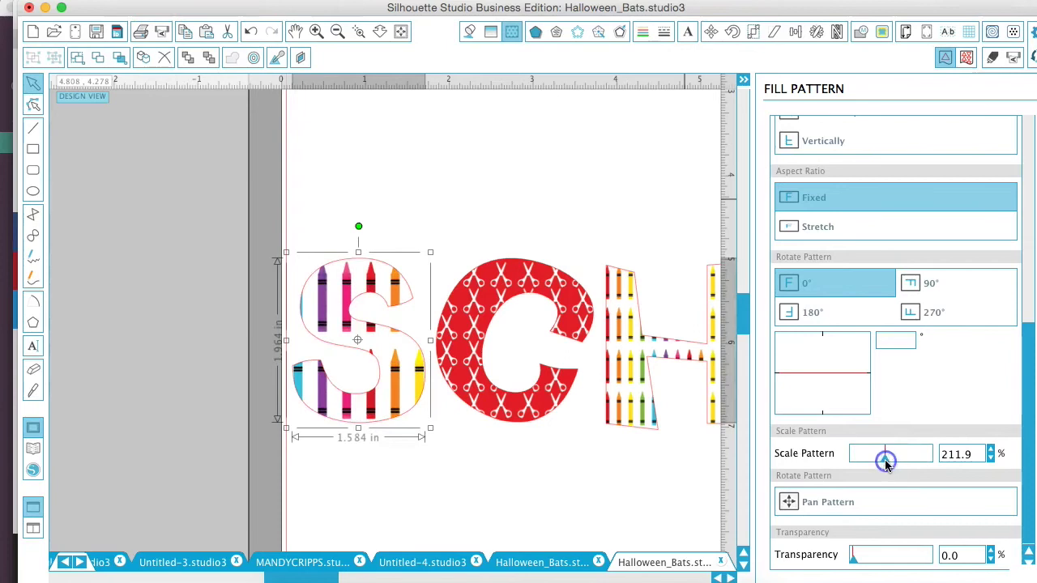
# Step: Rotate the S's crayon pattern to -27°, pan it into place, and set 26.3% transparency
pyautogui.moveTo(860, 361); pyautogui.dragTo(847, 365)
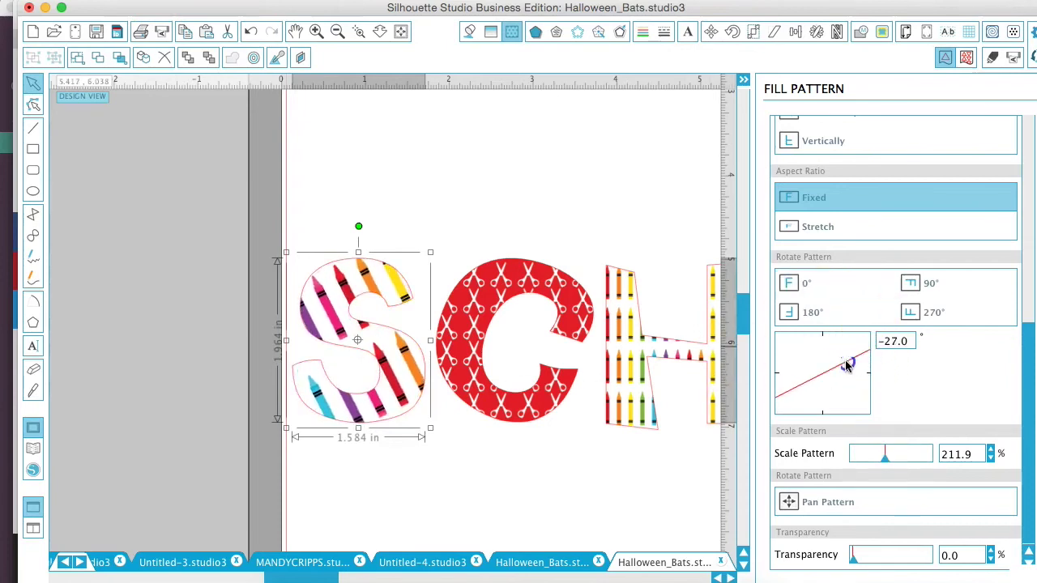
pyautogui.click(789, 500)
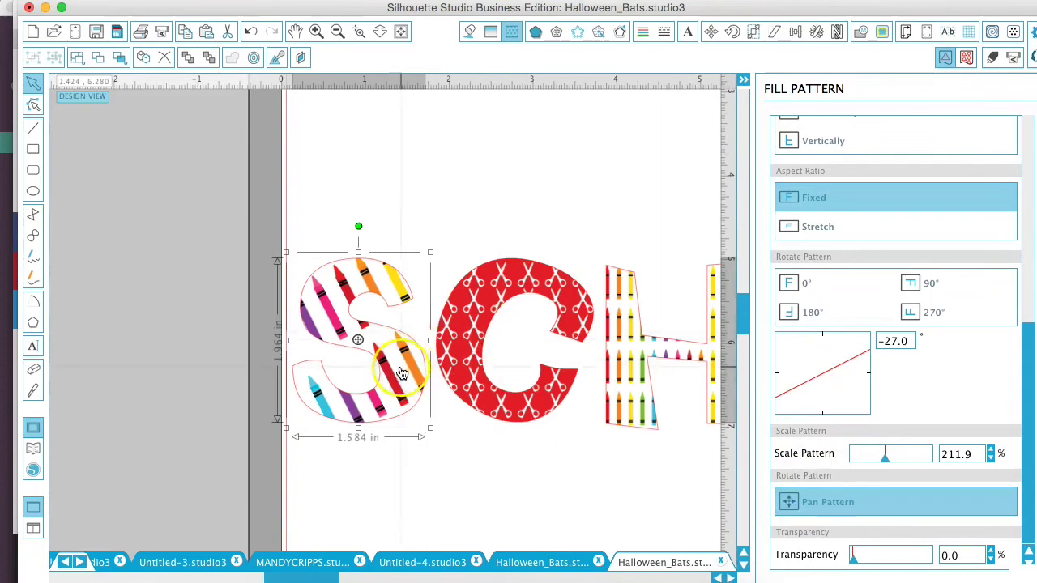
pyautogui.moveTo(401, 373)
pyautogui.mouseDown()
pyautogui.moveTo(393, 326)
pyautogui.moveTo(402, 368)
pyautogui.moveTo(366, 368)
pyautogui.moveTo(358, 341)
pyautogui.mouseUp()
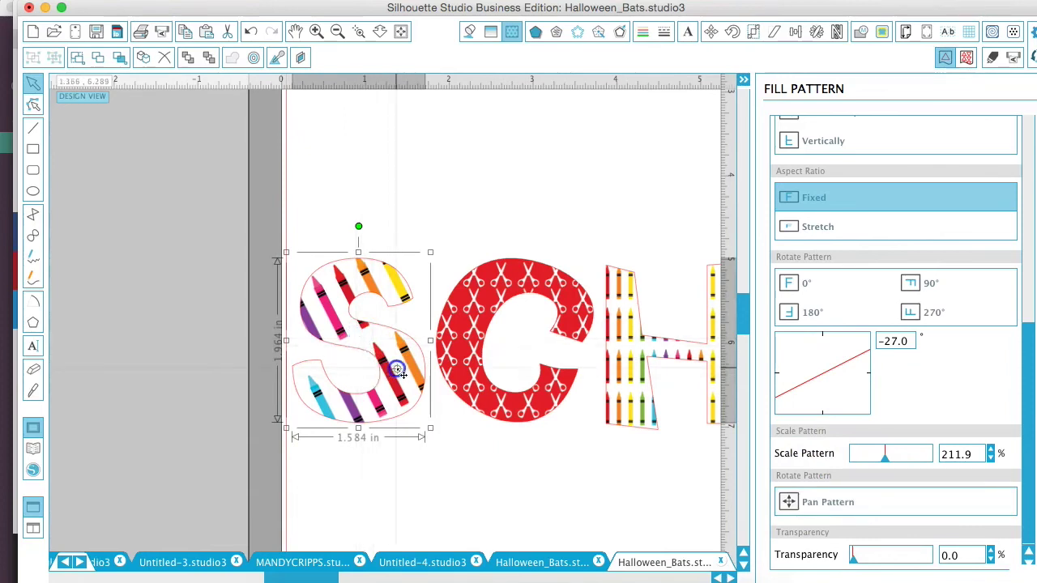
pyautogui.click(790, 499)
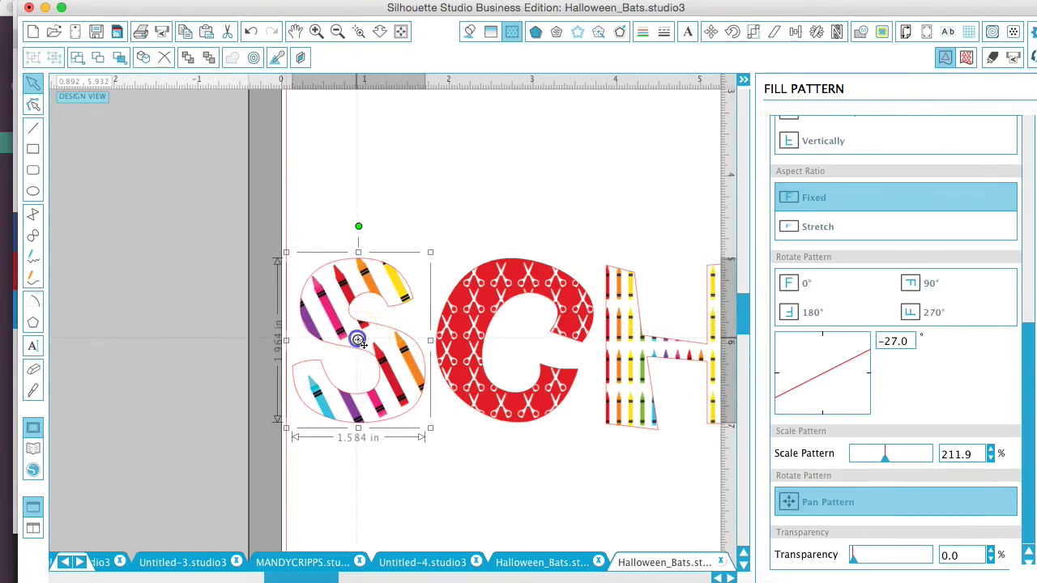
pyautogui.moveTo(358, 340)
pyautogui.mouseDown()
pyautogui.moveTo(347, 305)
pyautogui.moveTo(363, 297)
pyautogui.moveTo(347, 294)
pyautogui.moveTo(389, 327)
pyautogui.moveTo(398, 367)
pyautogui.moveTo(362, 397)
pyautogui.moveTo(387, 416)
pyautogui.moveTo(383, 374)
pyautogui.moveTo(368, 371)
pyautogui.mouseUp()
pyautogui.click(368, 371)
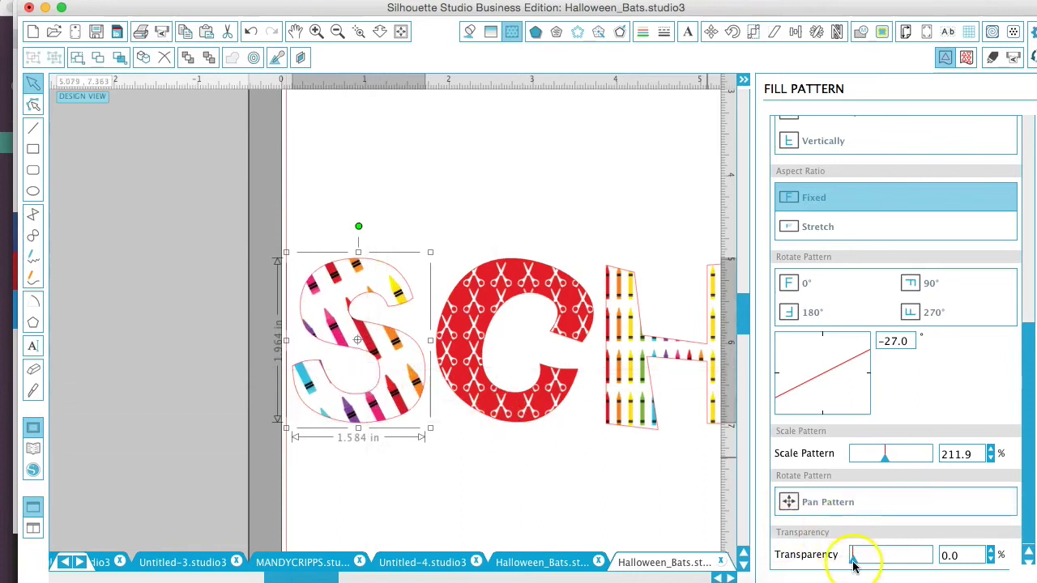
pyautogui.moveTo(861, 565)
pyautogui.mouseDown()
pyautogui.moveTo(901, 561)
pyautogui.moveTo(874, 559)
pyautogui.mouseUp()
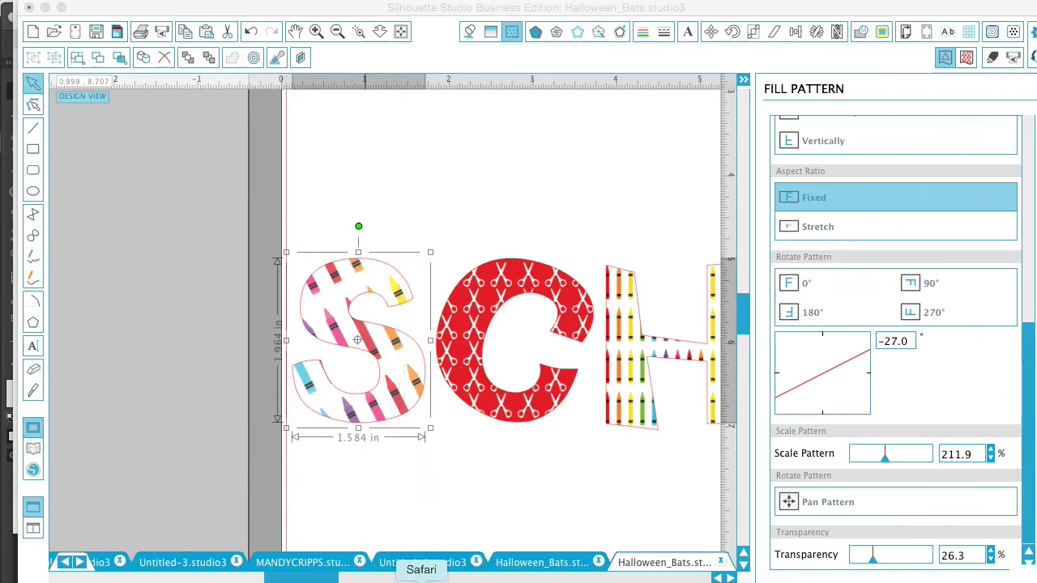
# Step: Scroll the Crafters Delight Bundle page down to Lemon Elf Studio's Back To School-Digital Paper card
pyautogui.click(421, 580)
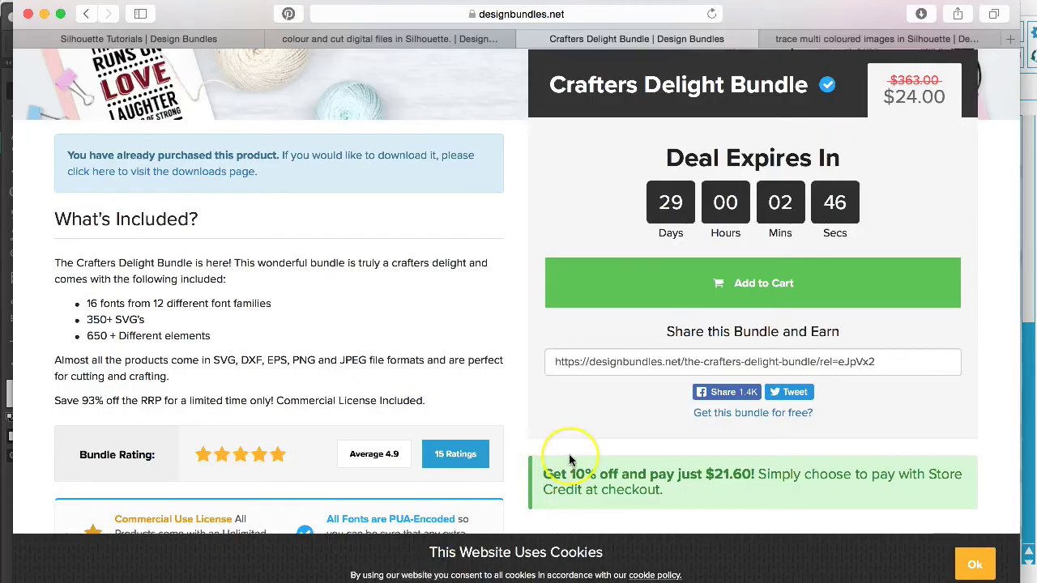
pyautogui.scroll(-15, 570, 459)
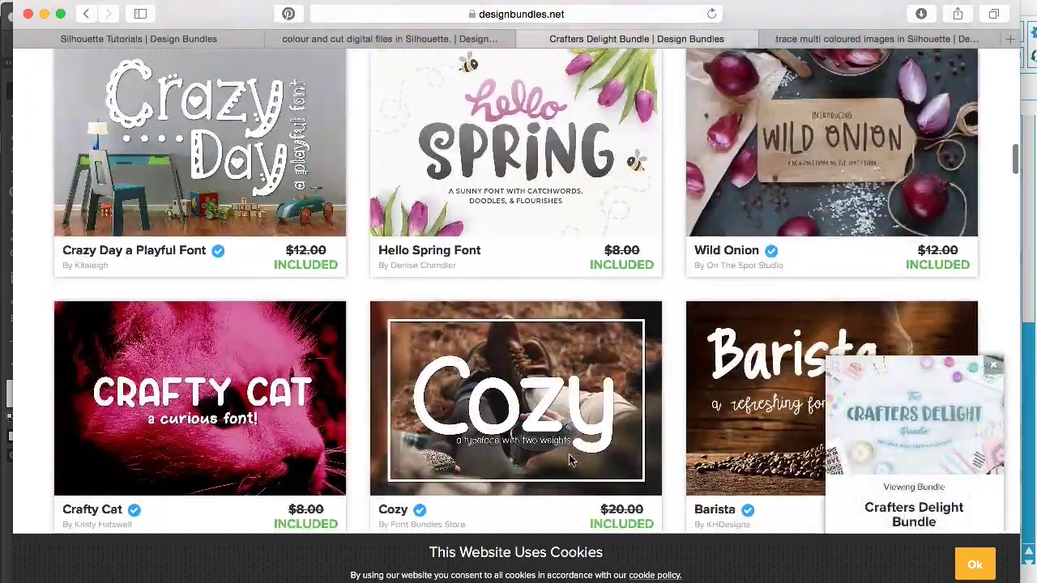
pyautogui.scroll(-17, 569, 459)
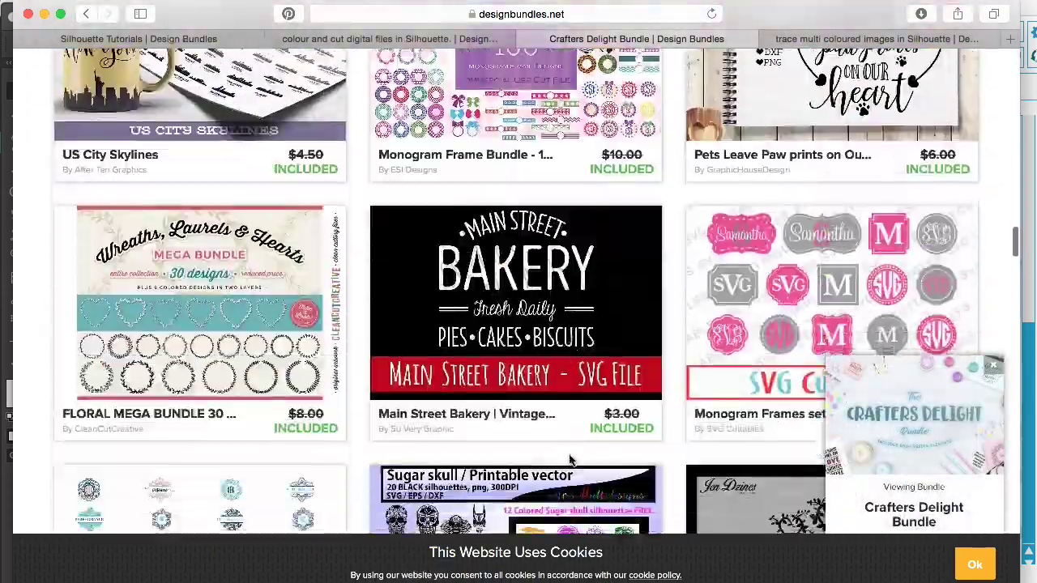
pyautogui.scroll(-15, 570, 460)
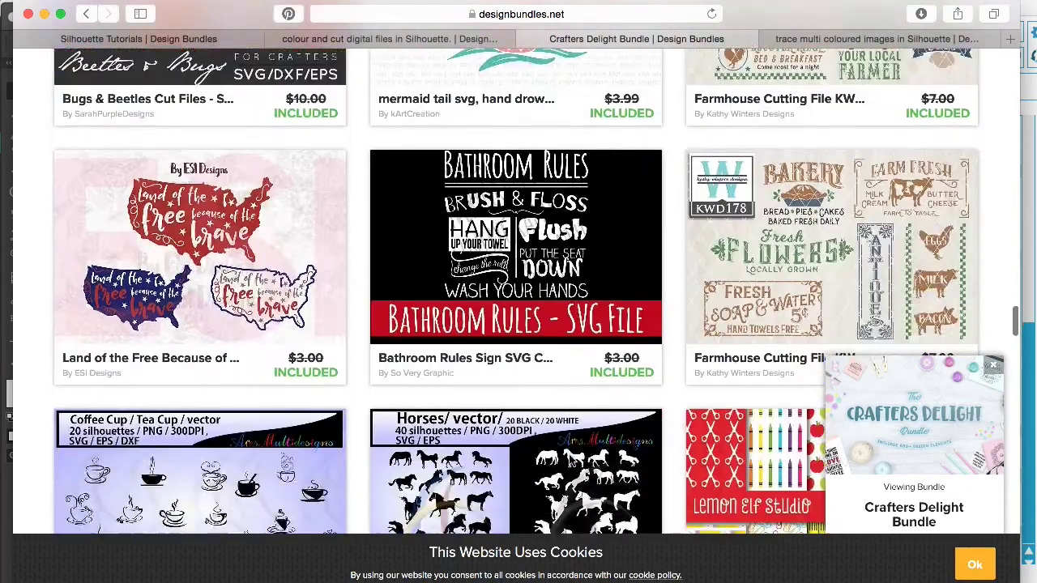
pyautogui.scroll(-5, 569, 459)
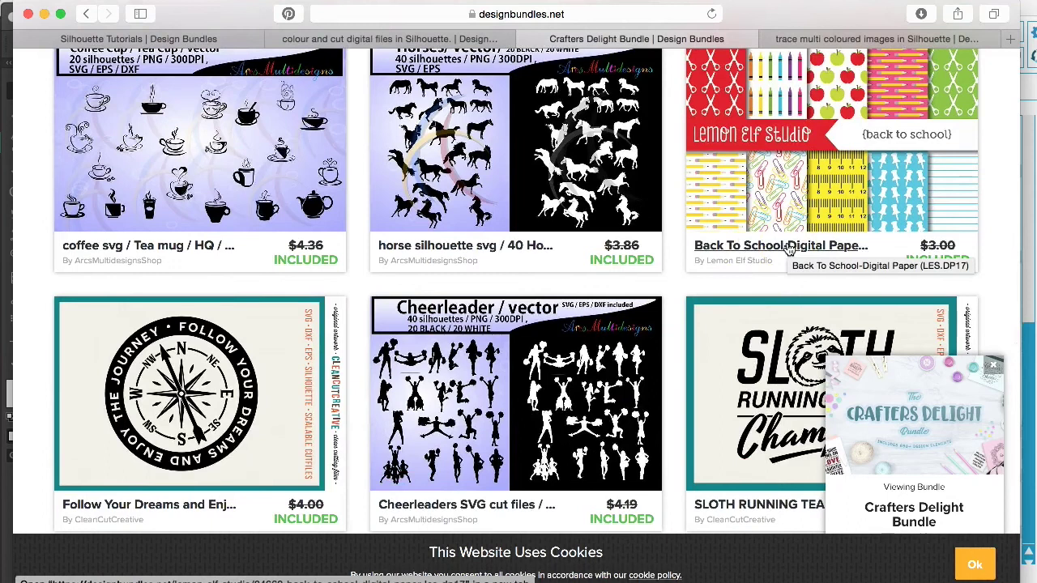
pyautogui.keyDown('super'); pyautogui.click(685, 258); pyautogui.keyUp('super')
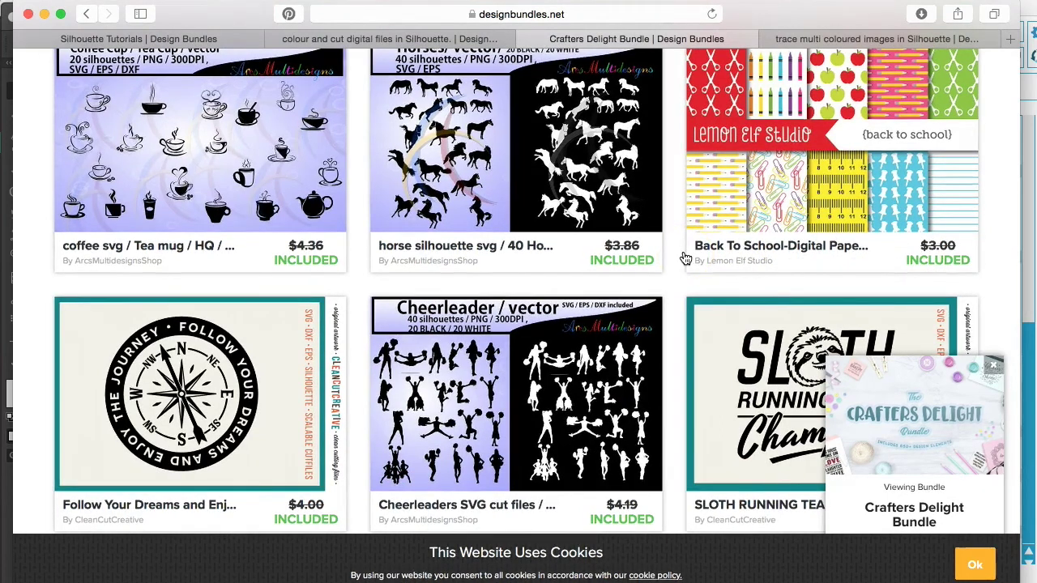